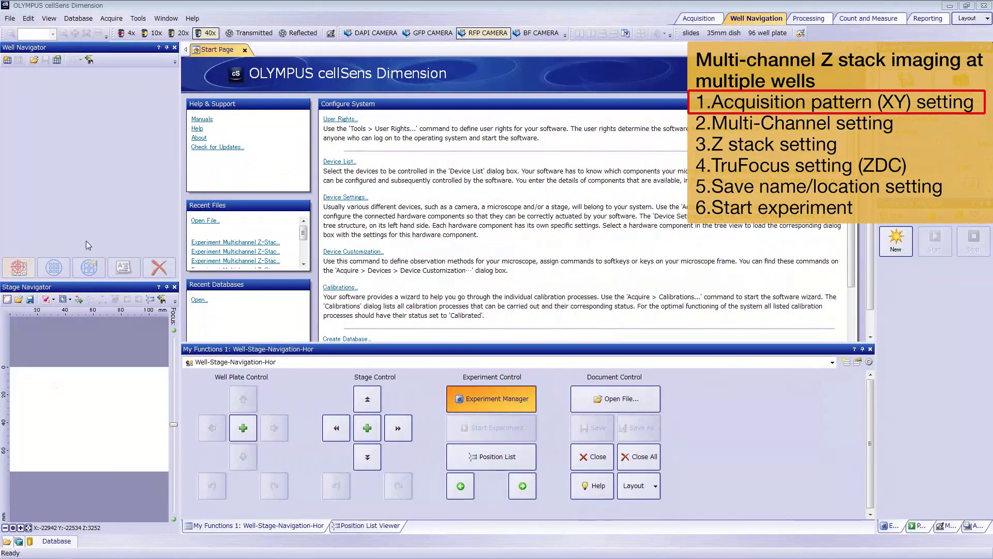
click(18, 299)
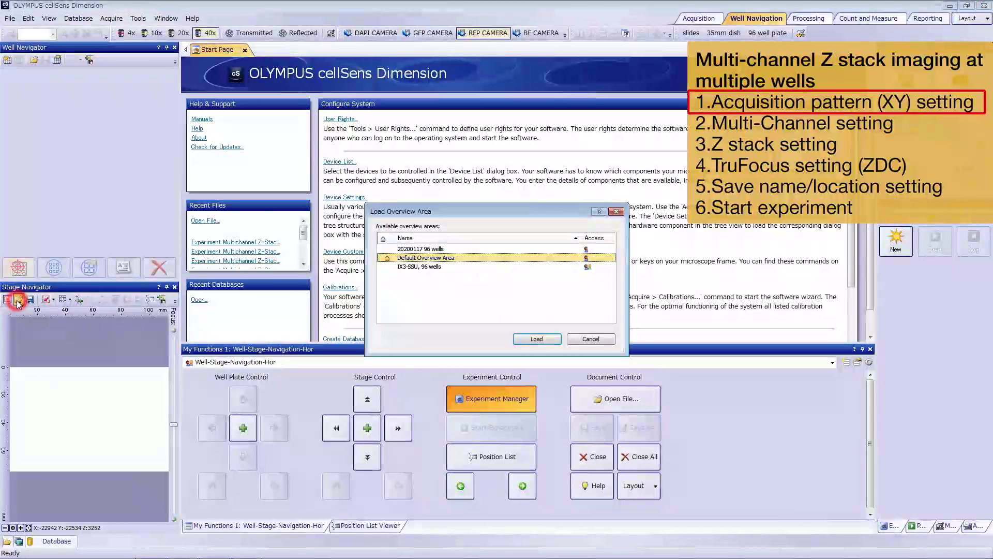
click(478, 248)
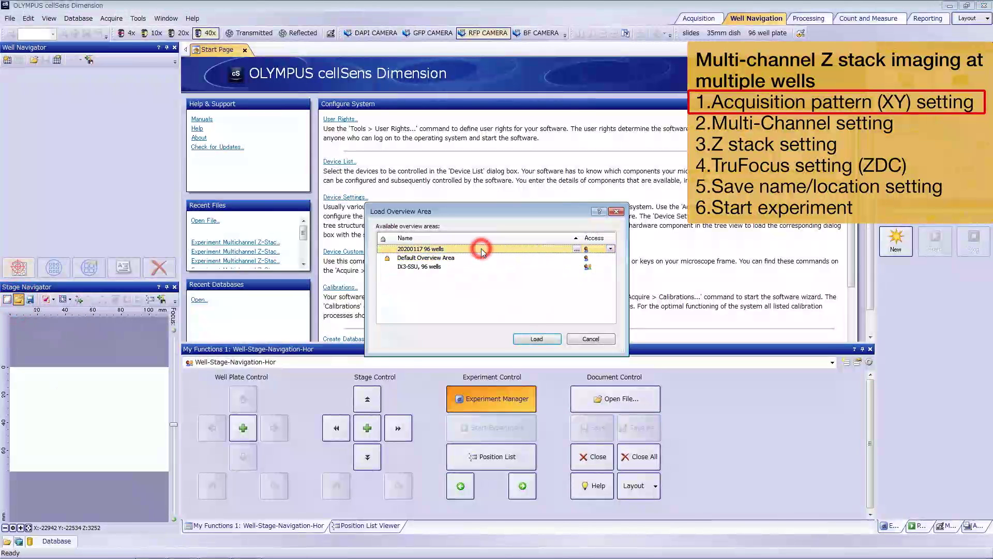
click(536, 339)
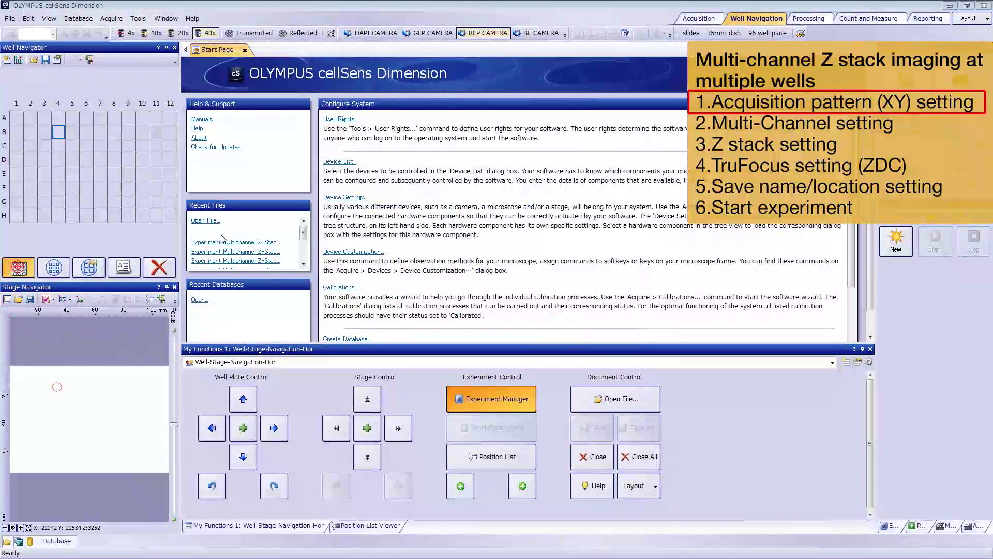
click(204, 37)
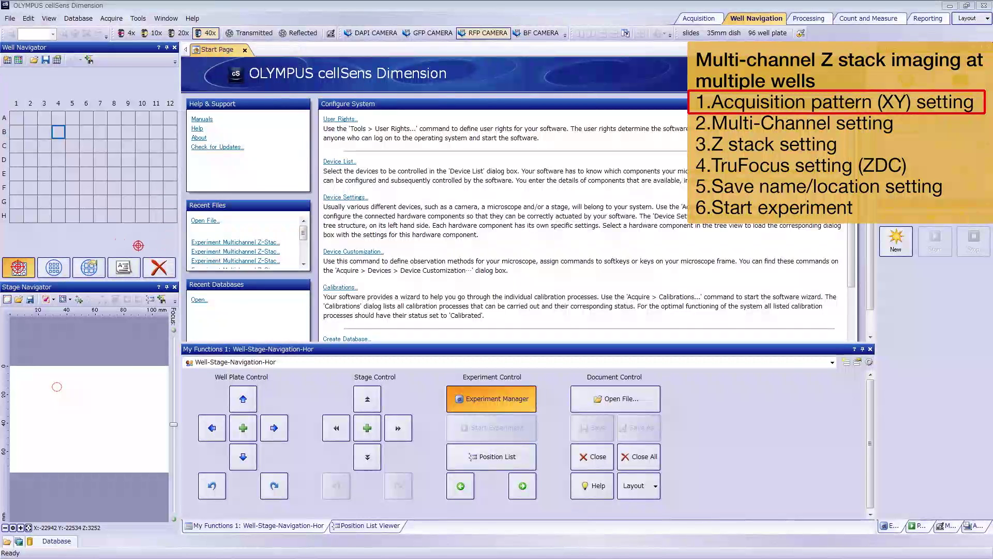
- Define a single-frames acquisition pattern with the Full well in area and assign it to well B4
click(102, 275)
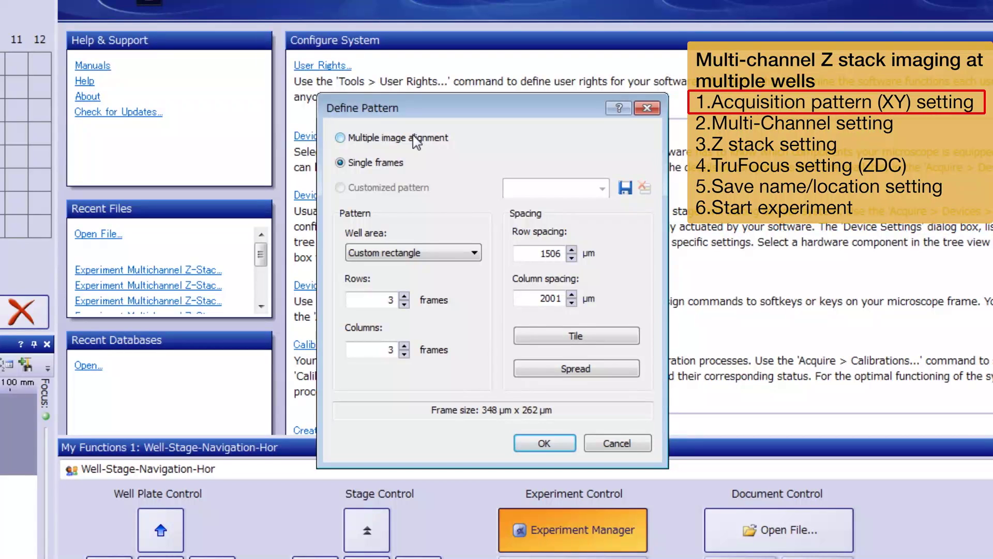
click(475, 253)
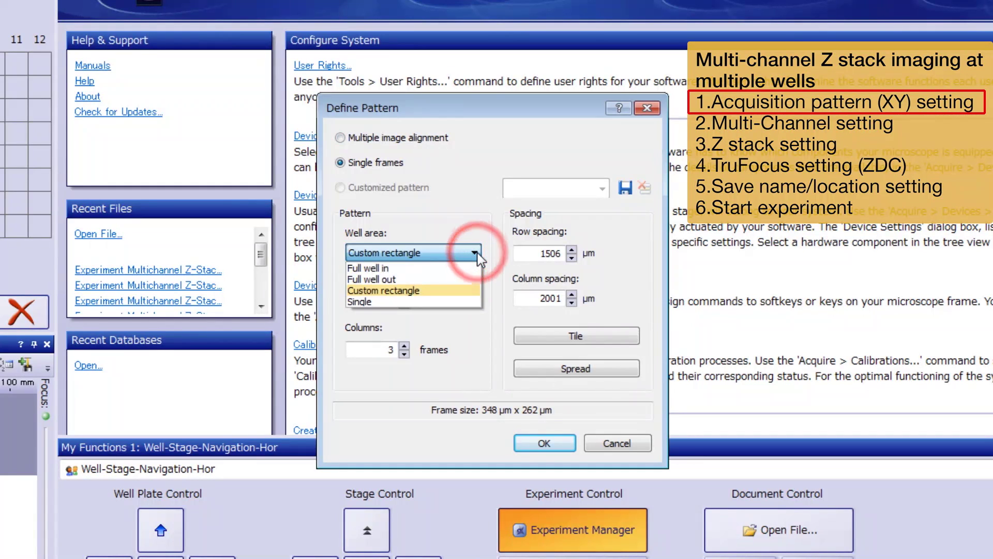
click(444, 267)
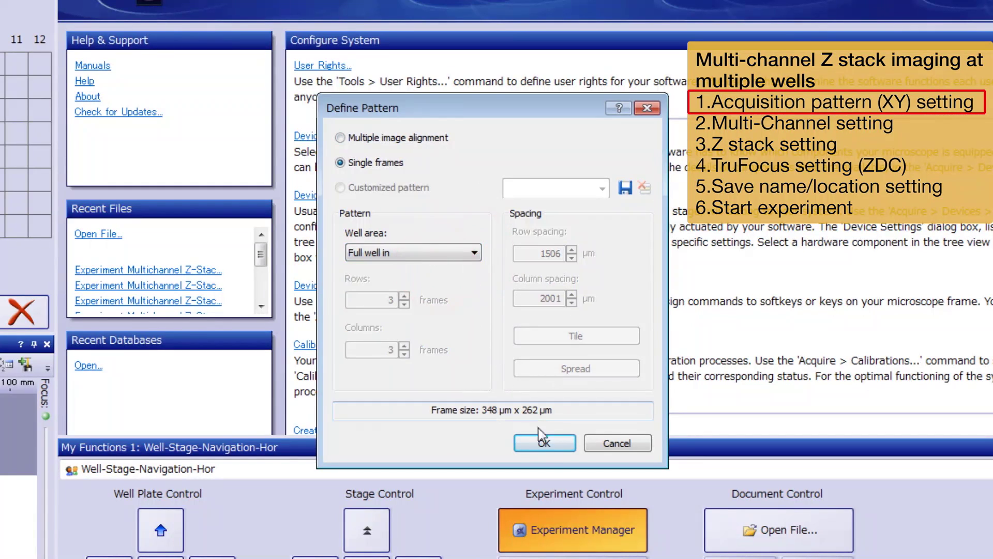
click(544, 444)
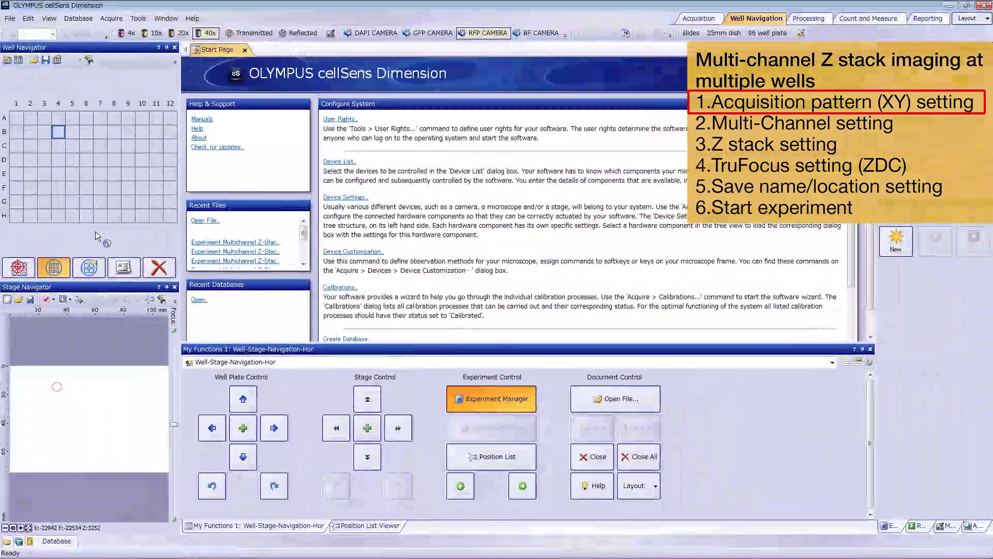
click(58, 132)
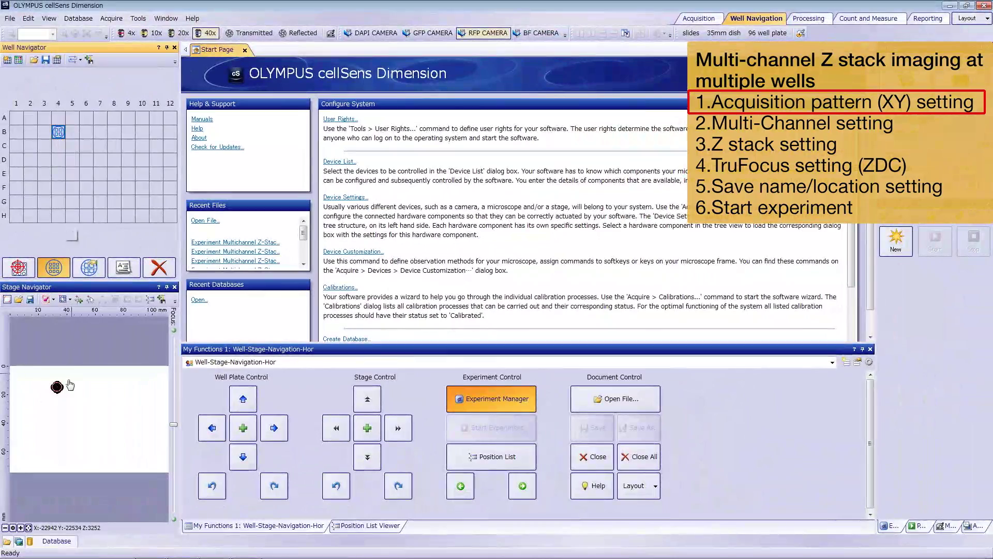
scroll(59, 388, up, 3)
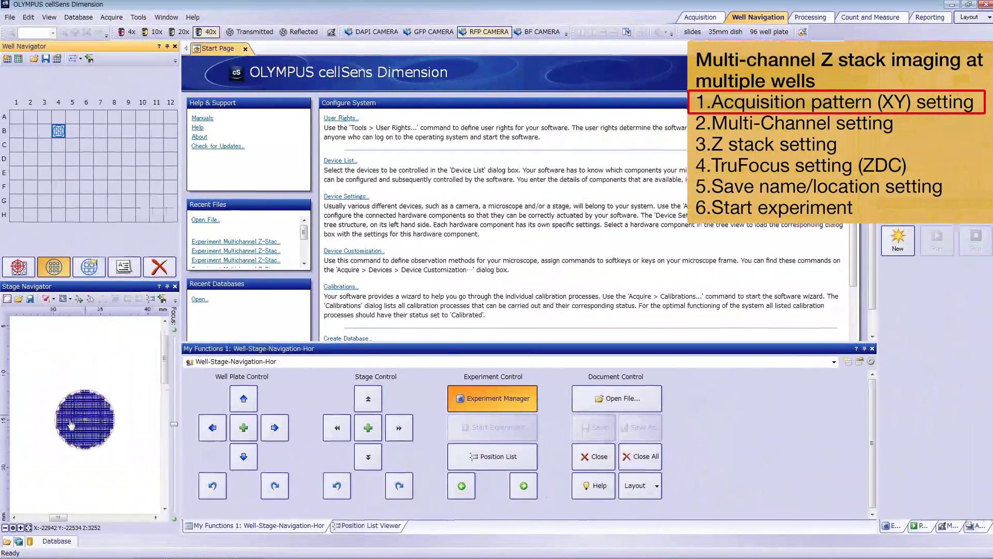
scroll(71, 424, up, 3)
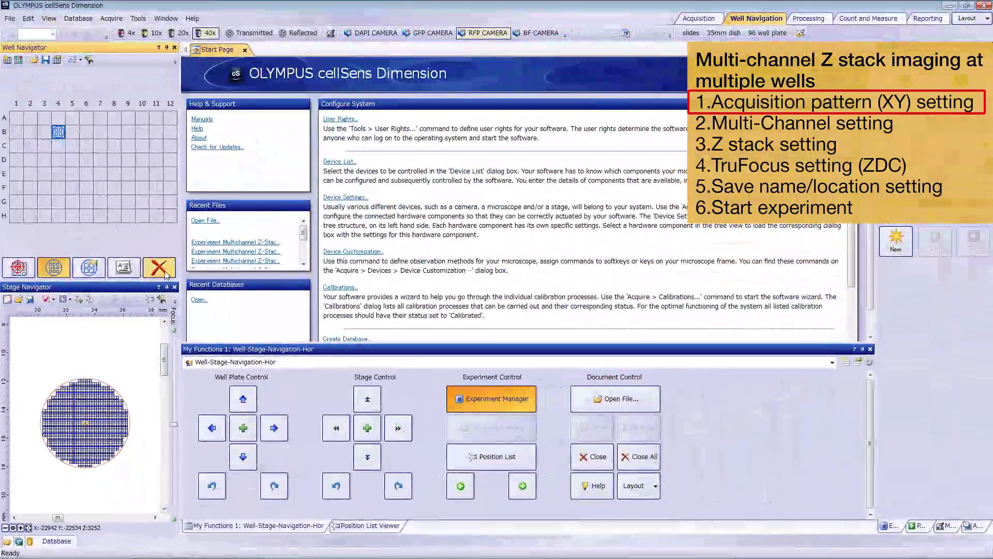
- Remove the acquisition pattern from well B4
click(165, 271)
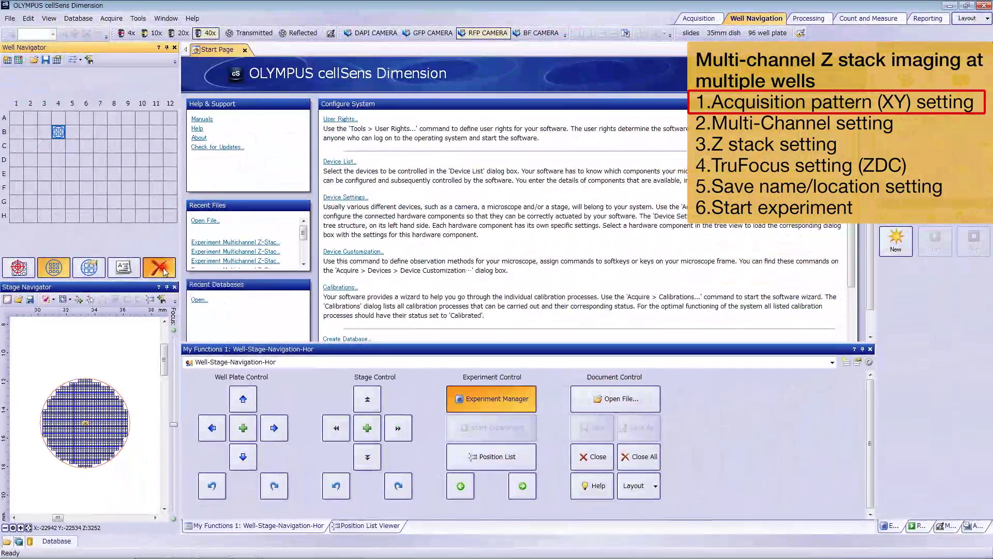
click(57, 134)
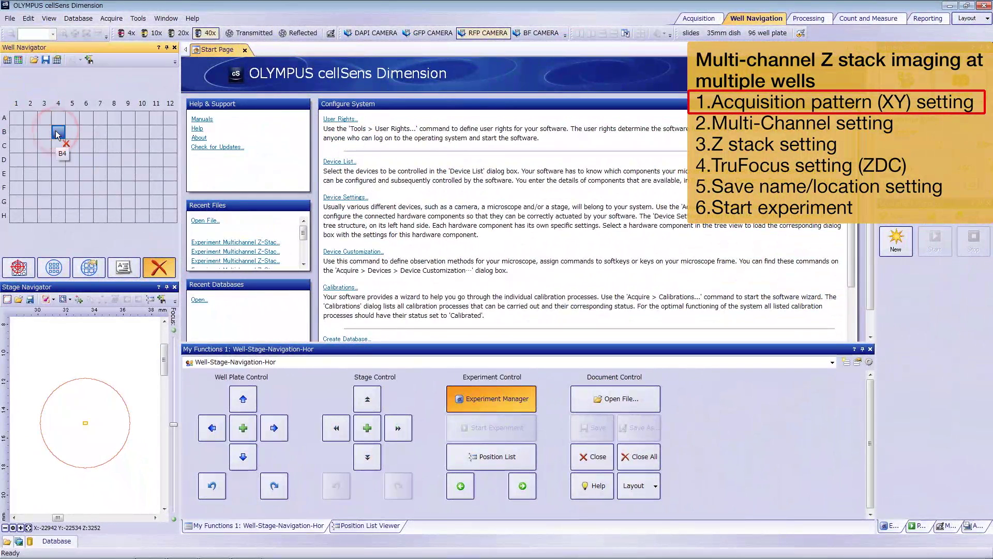
- Open the online help for the Define Pattern dialog and read through the explanation of the pattern options
click(93, 269)
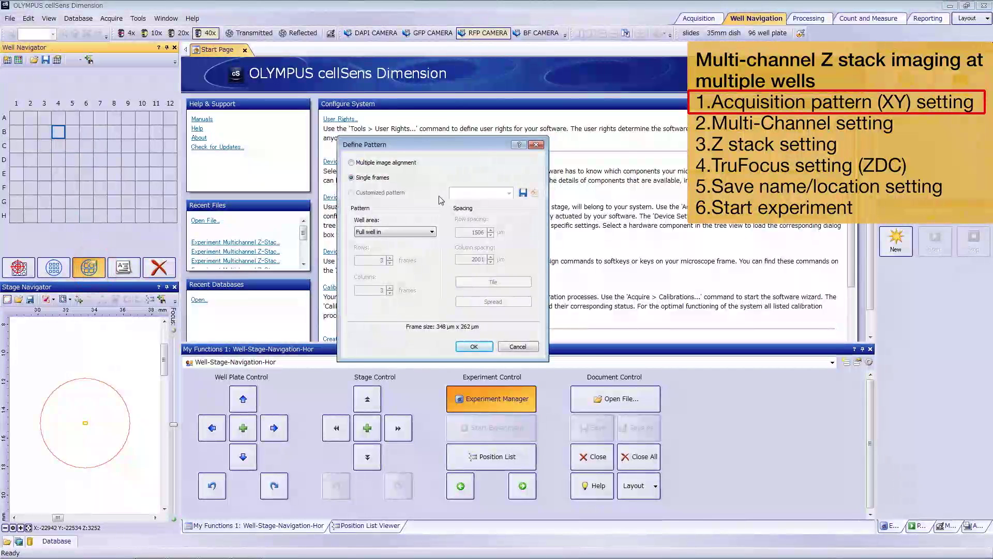
click(518, 146)
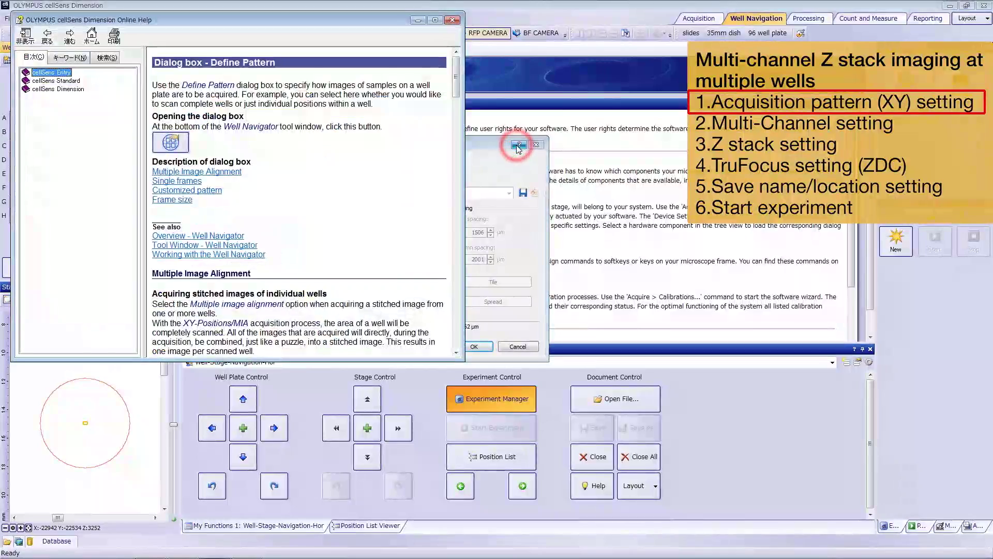
click(435, 20)
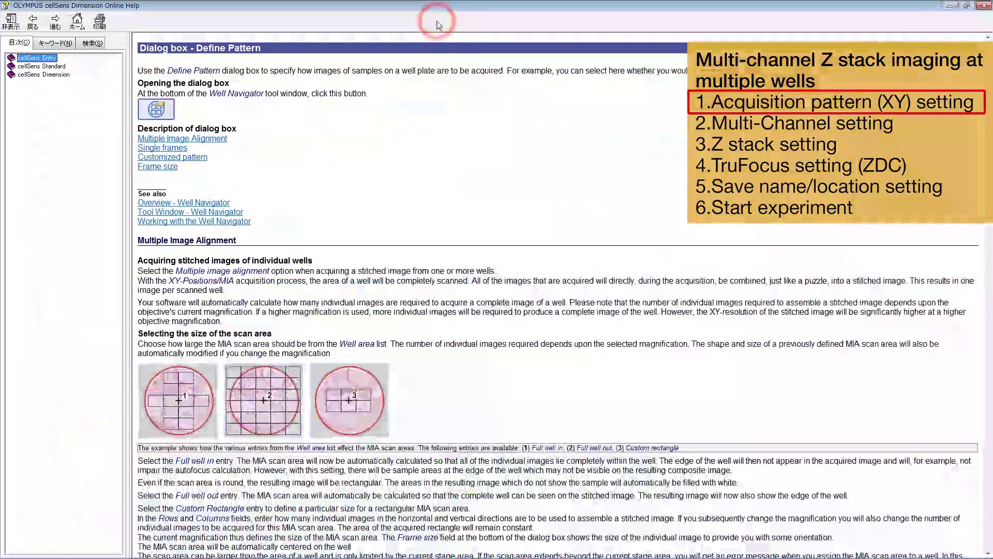
scroll(439, 398, down, 15)
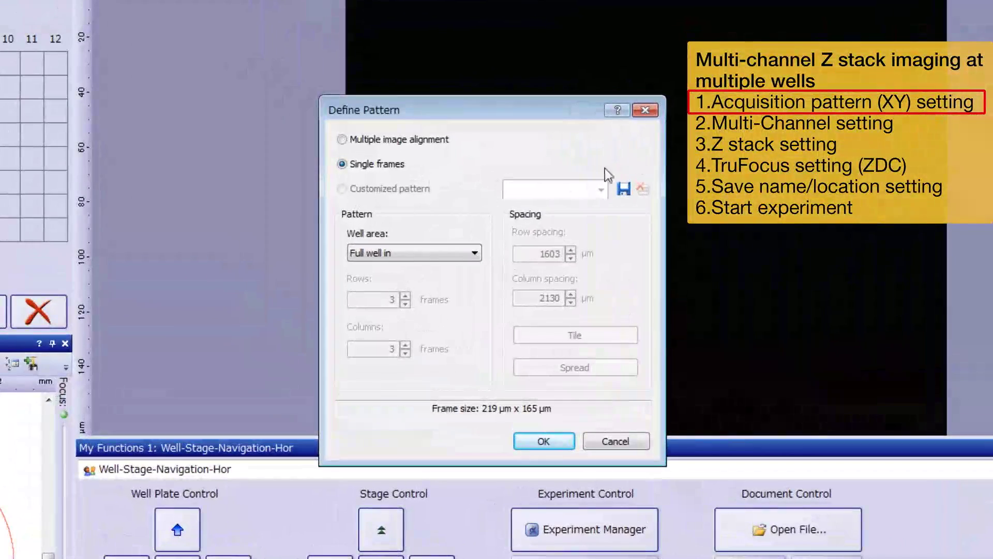
- Define a custom rectangle pattern of 3 rows by 3 columns spread across the well, and assign it to wells B4–F4 and B8–F8
click(474, 249)
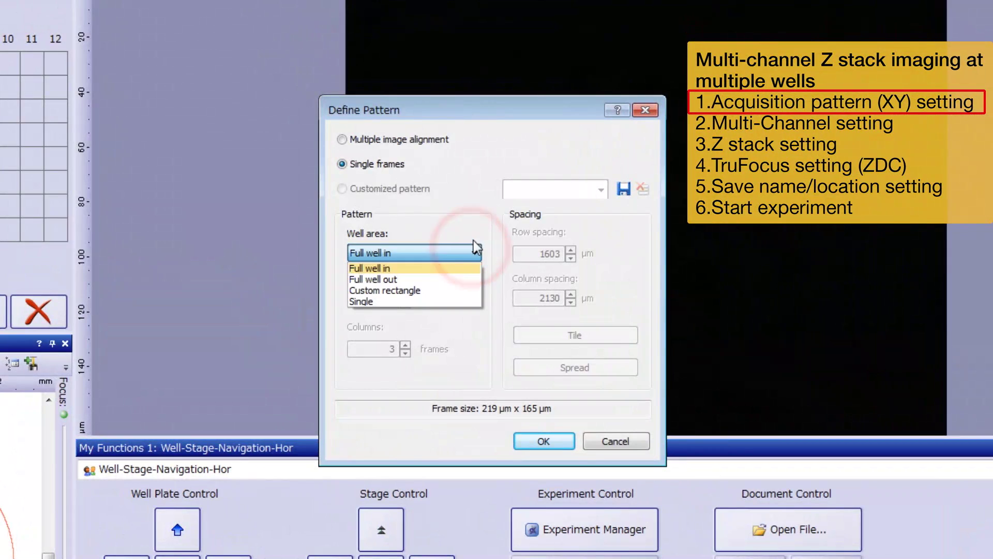
click(411, 291)
click(406, 295)
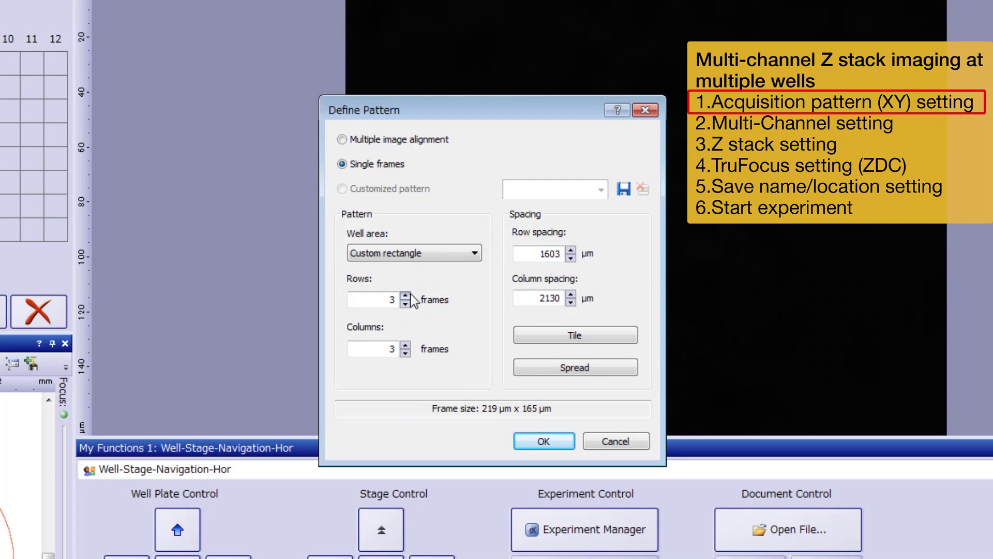
click(612, 336)
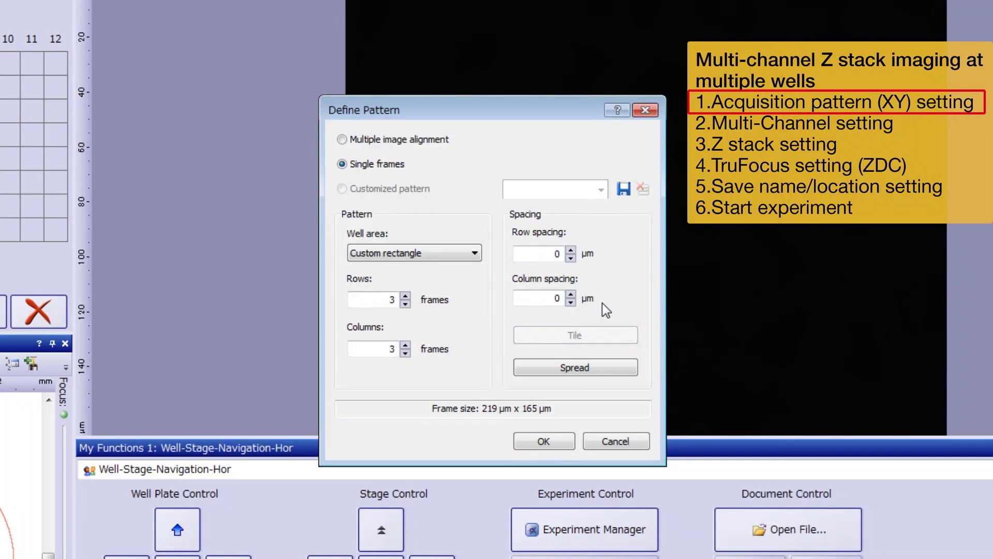
click(600, 372)
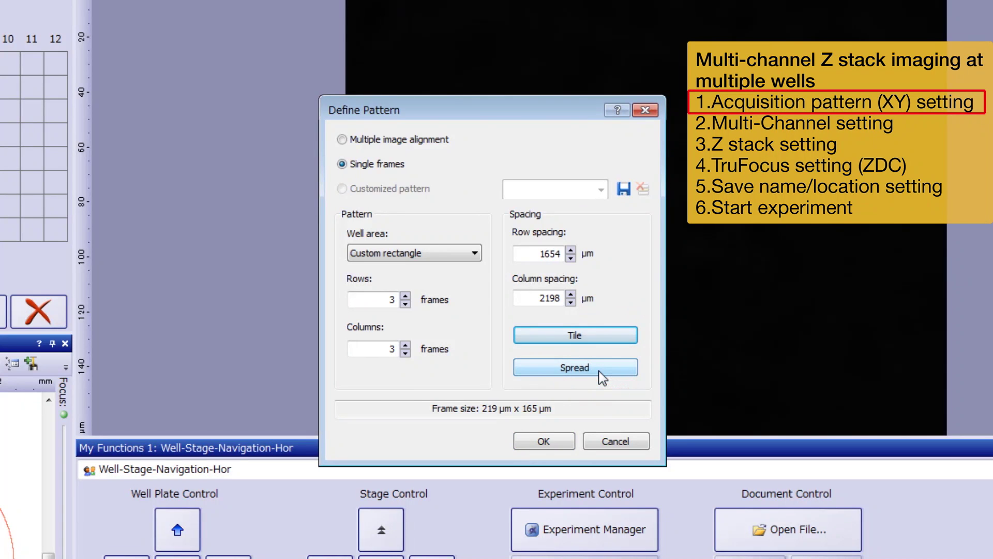
click(548, 439)
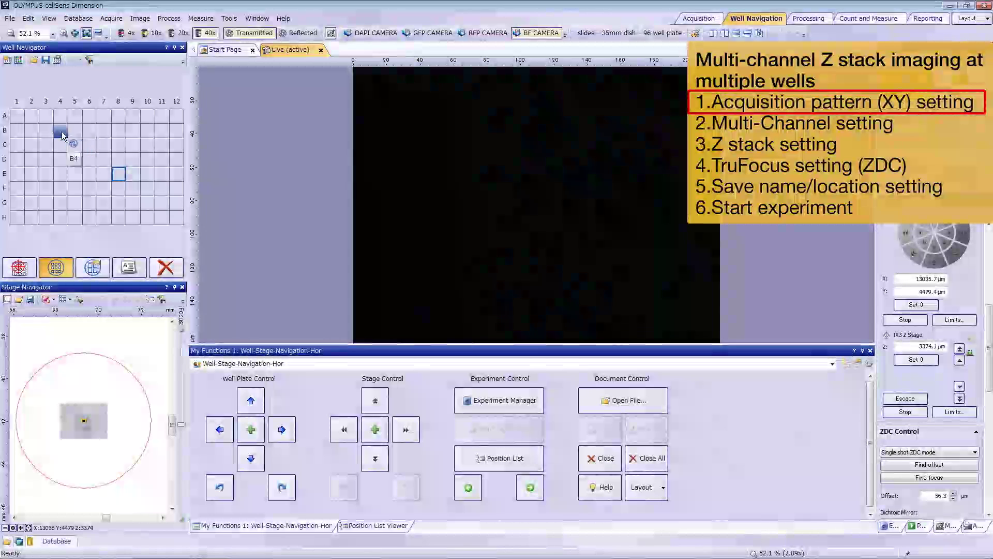
mouse_move(51, 129)
mouse_down()
mouse_move(49, 178)
mouse_move(60, 189)
mouse_up()
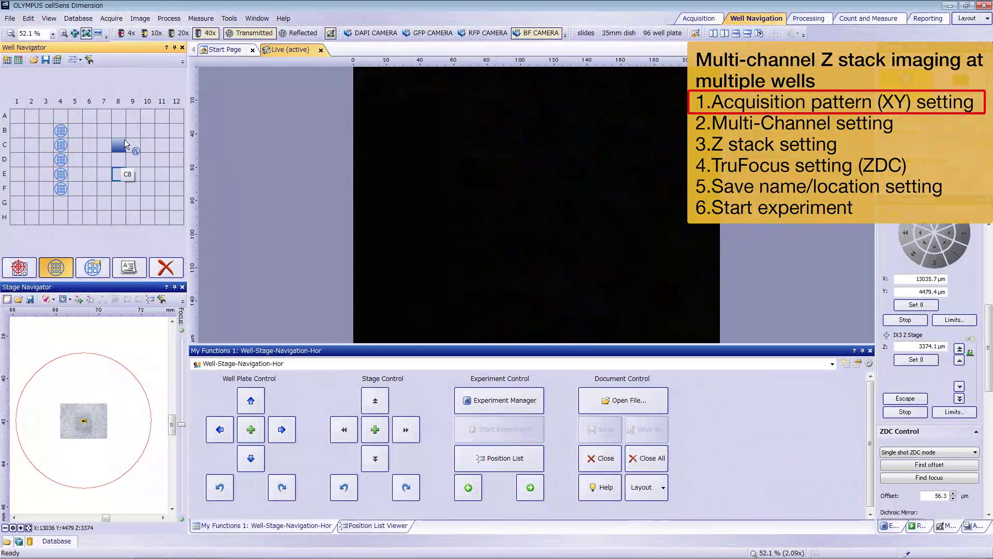
drag(118, 130, 116, 172)
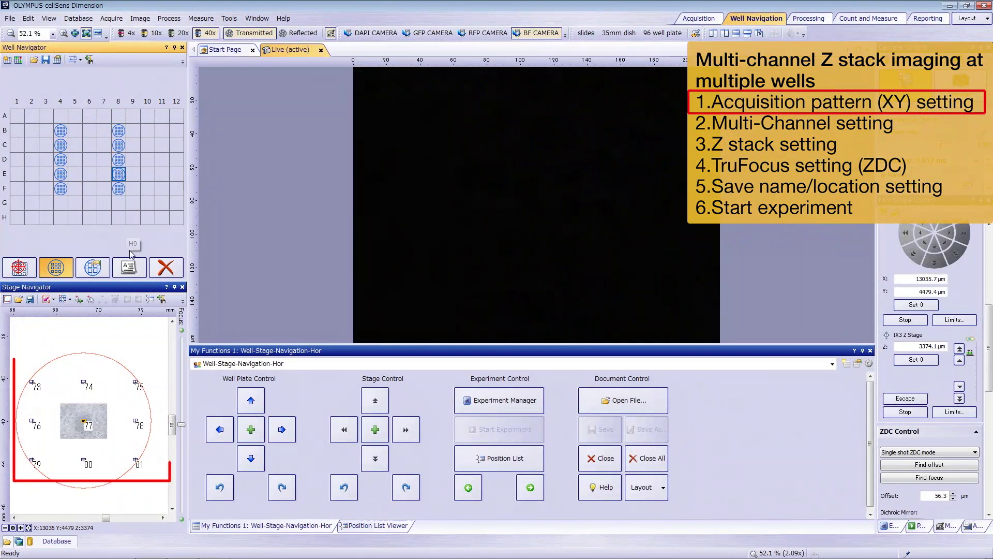
- Review the position list from the first to the last well position, then close it
click(150, 300)
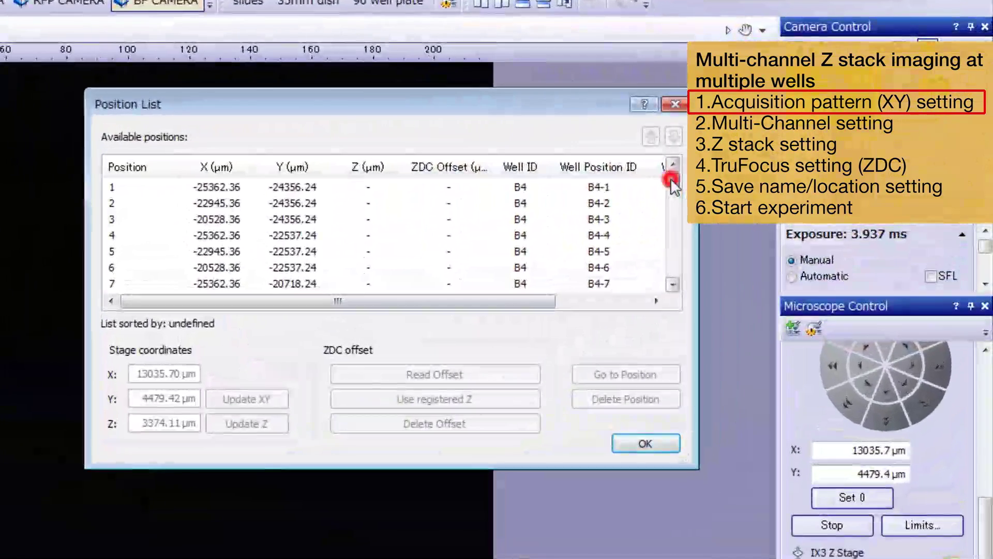
drag(817, 135, 817, 140)
drag(674, 198, 670, 297)
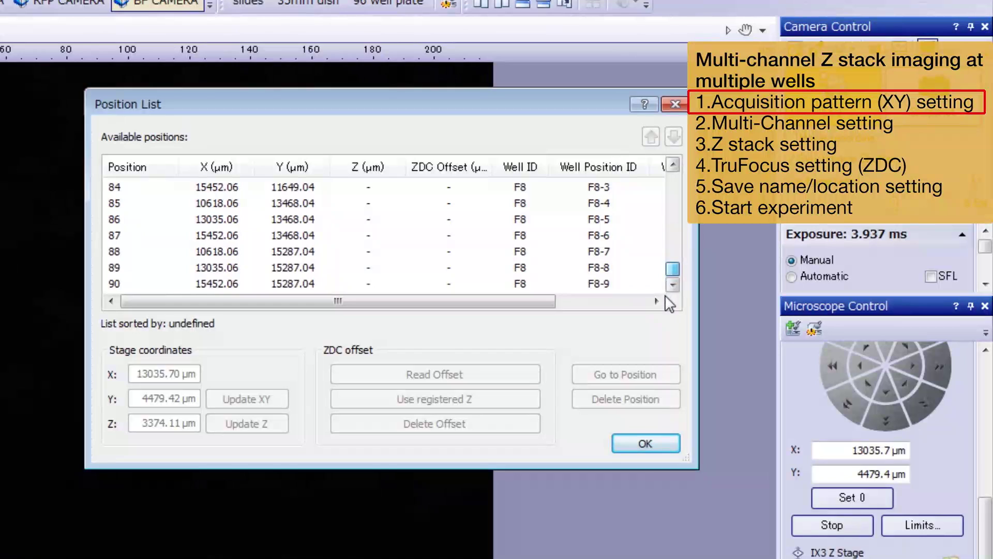
click(656, 445)
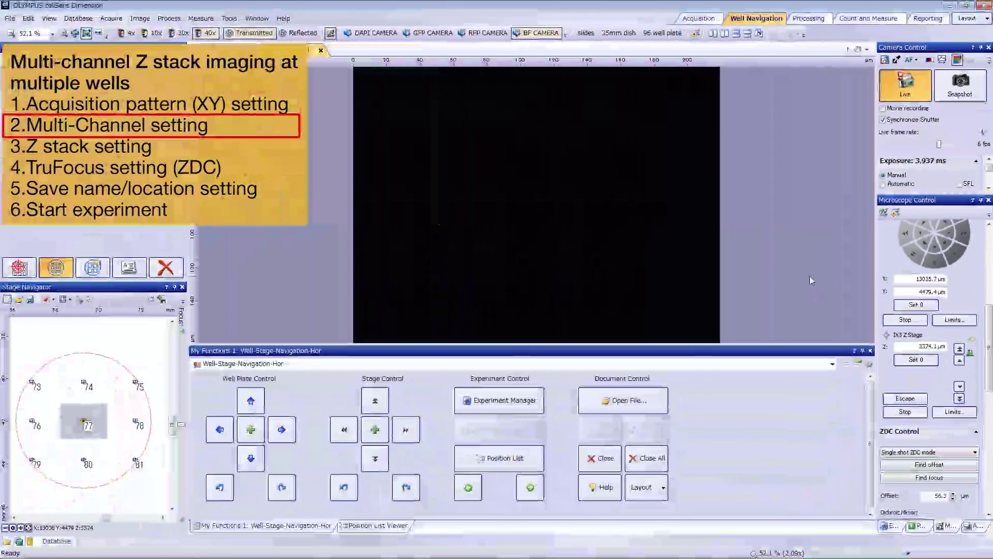
- Close the My Functions and Position List Viewer tool windows and place Camera Control side by side with Microscope Control
click(852, 391)
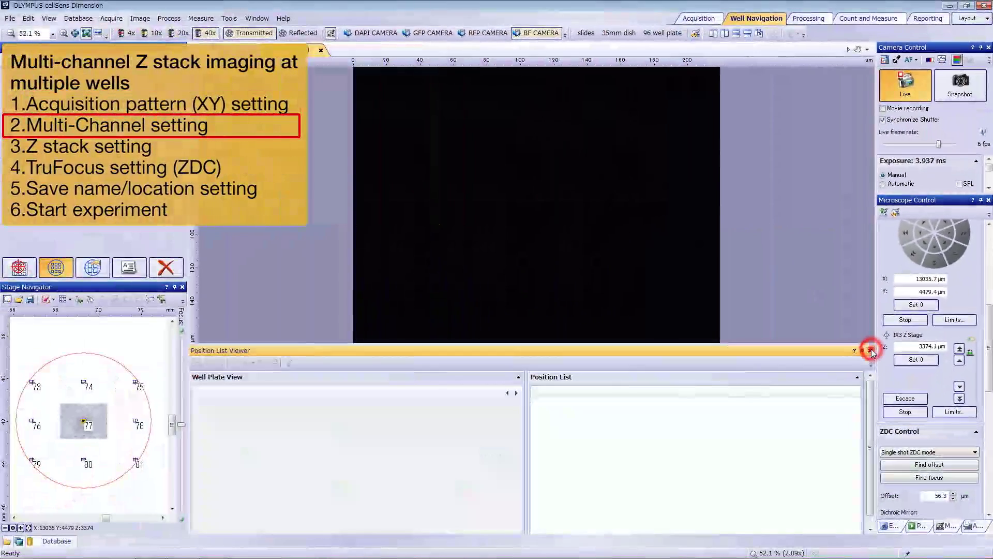
click(852, 390)
drag(945, 51, 920, 288)
drag(874, 216, 747, 220)
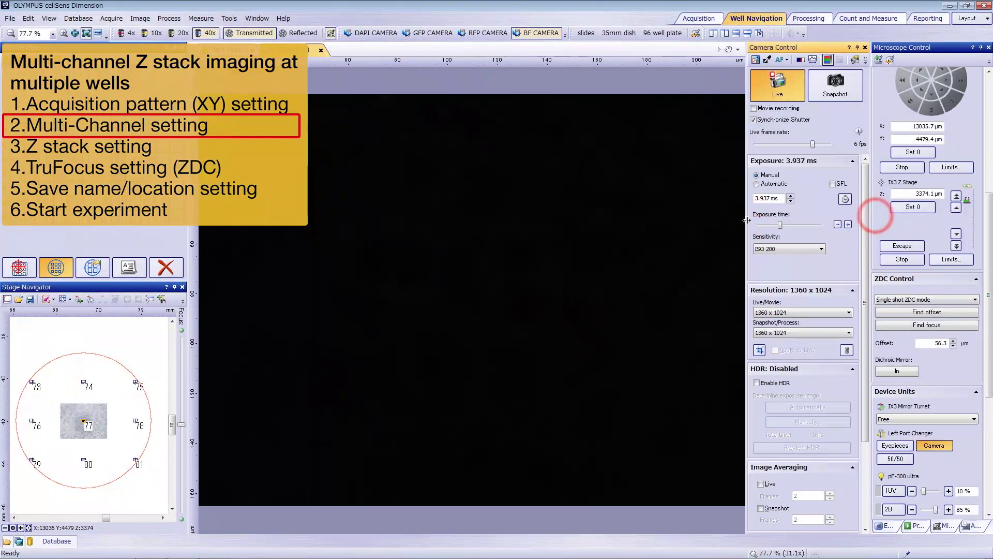
- Stop the live view and activate the multichannel, Z-stack and XY-position processes in the Process Manager
click(915, 525)
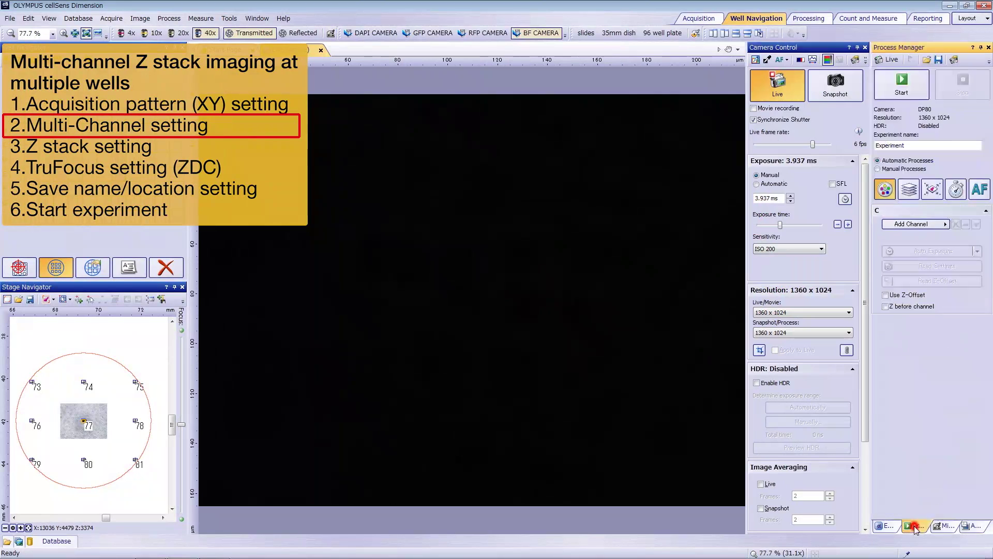
click(889, 60)
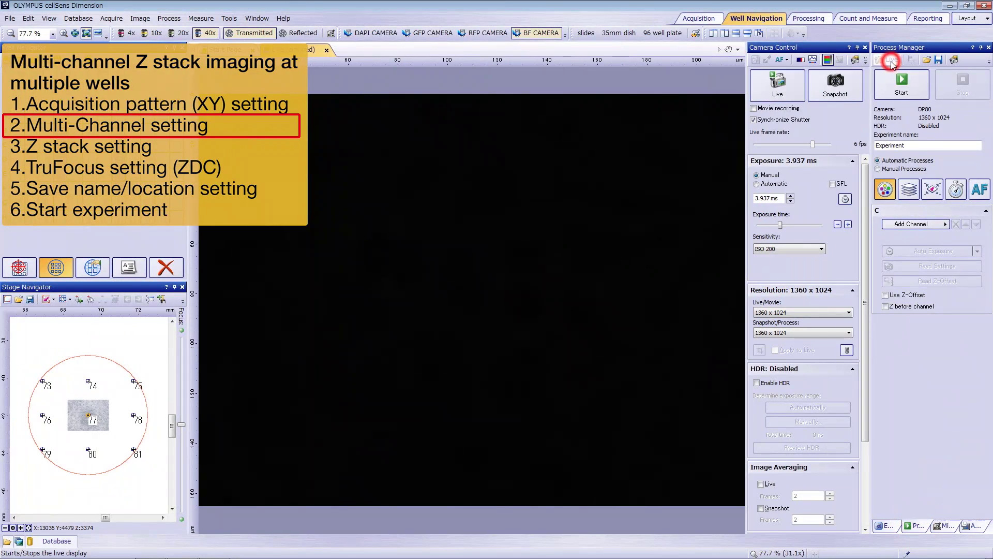
click(911, 193)
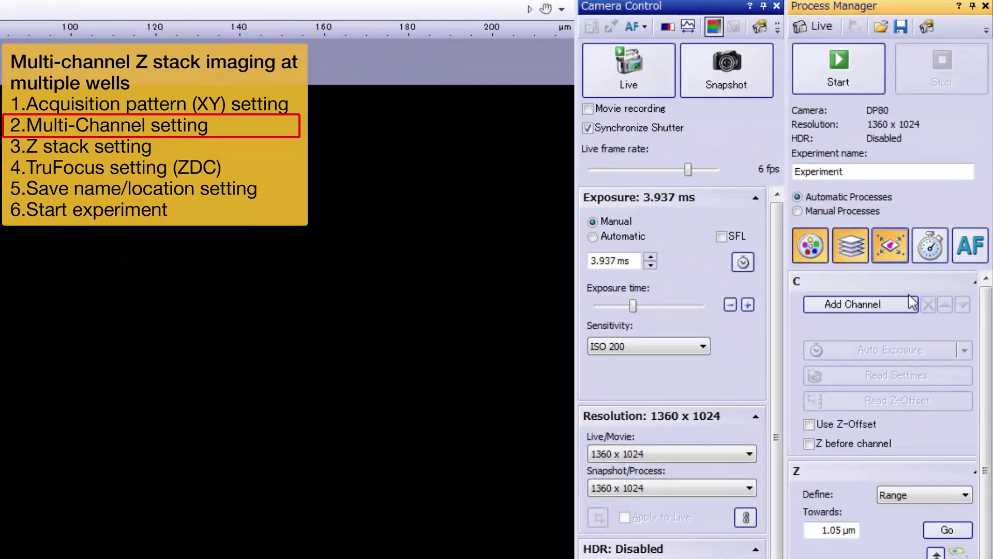
- Add the DAPI CAMERA and RFP CAMERA channels to the experiment and select the DAPI CAMERA channel
click(910, 303)
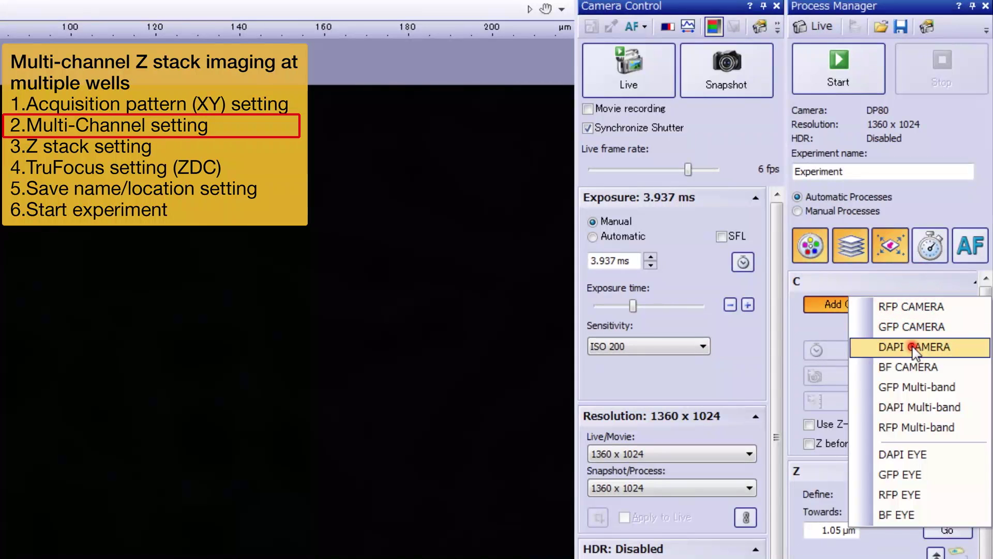
click(914, 347)
click(905, 304)
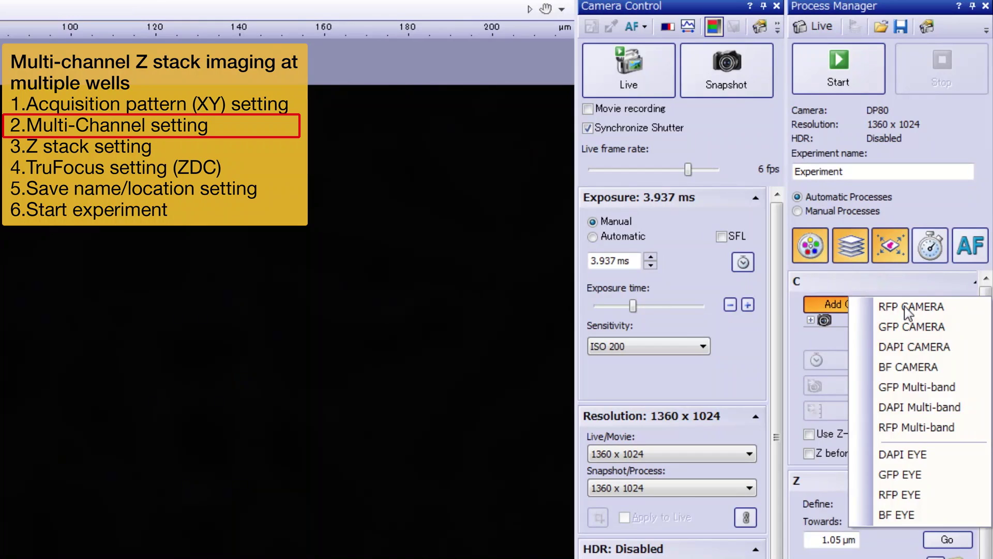
click(906, 308)
click(931, 321)
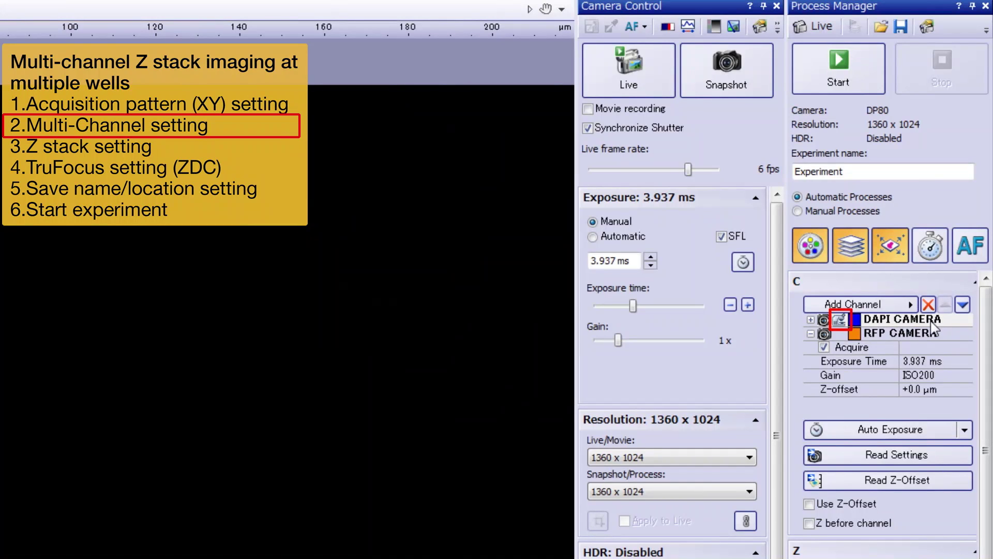
- Start the live view, set the DAPI exposure time to 24.39 ms and read the camera settings into the DAPI CAMERA channel
click(817, 26)
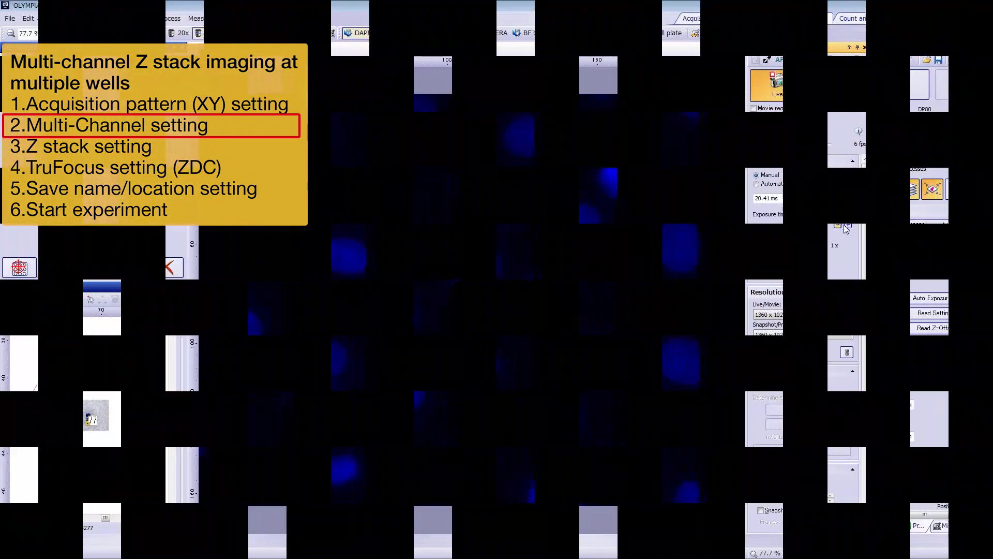
click(849, 225)
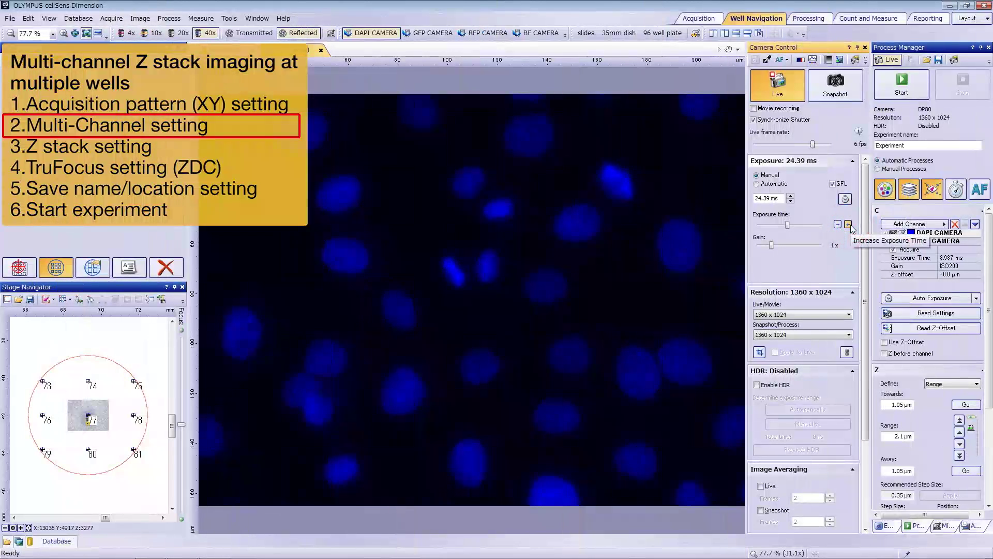
click(965, 314)
- Set the RFP CAMERA channel's exposure time to 11.11 ms, read the camera settings into it and stop the live view
click(942, 242)
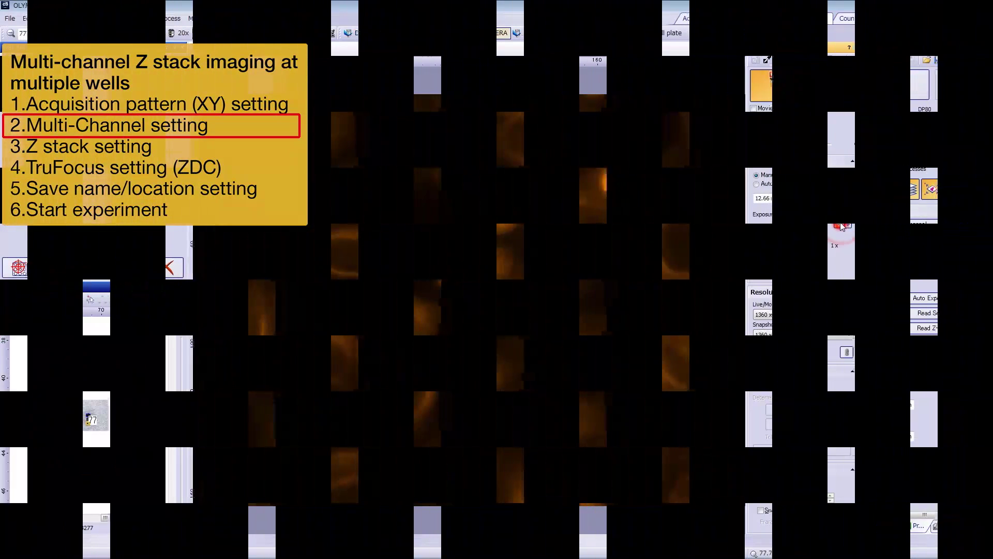
click(838, 224)
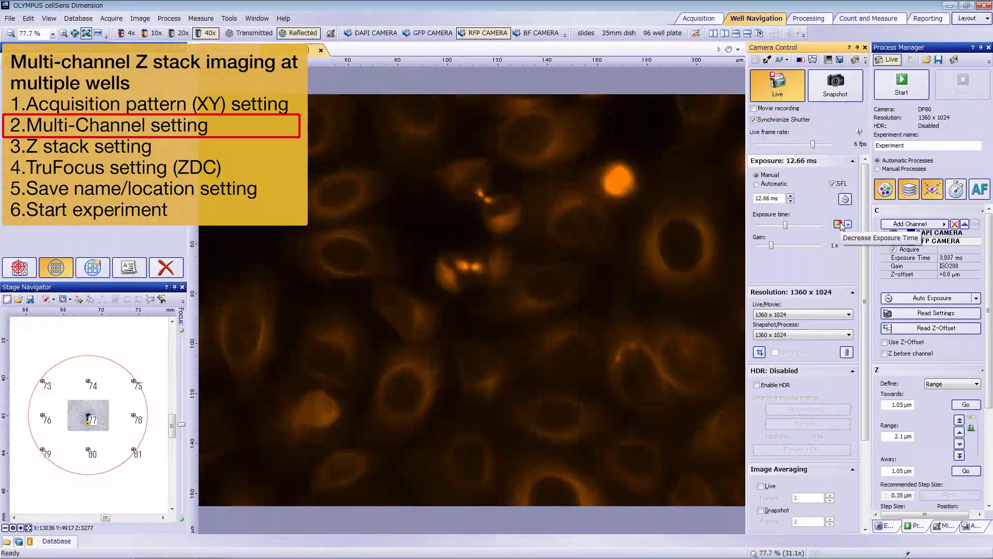
click(839, 224)
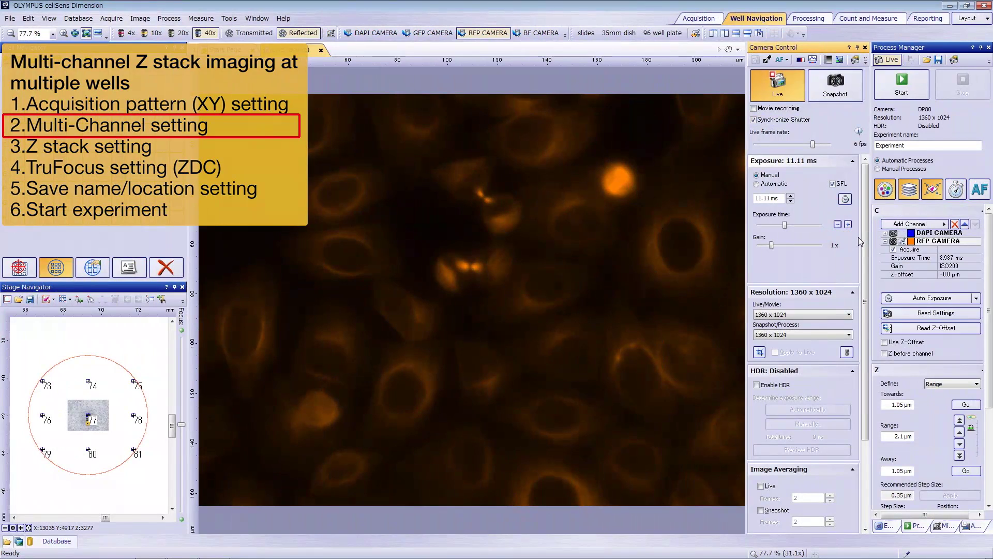
click(938, 314)
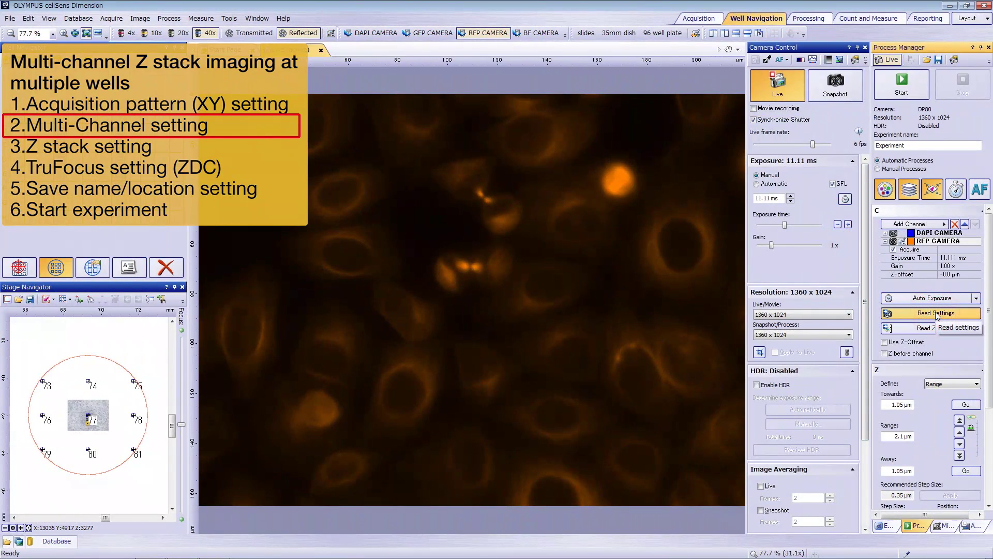
click(891, 61)
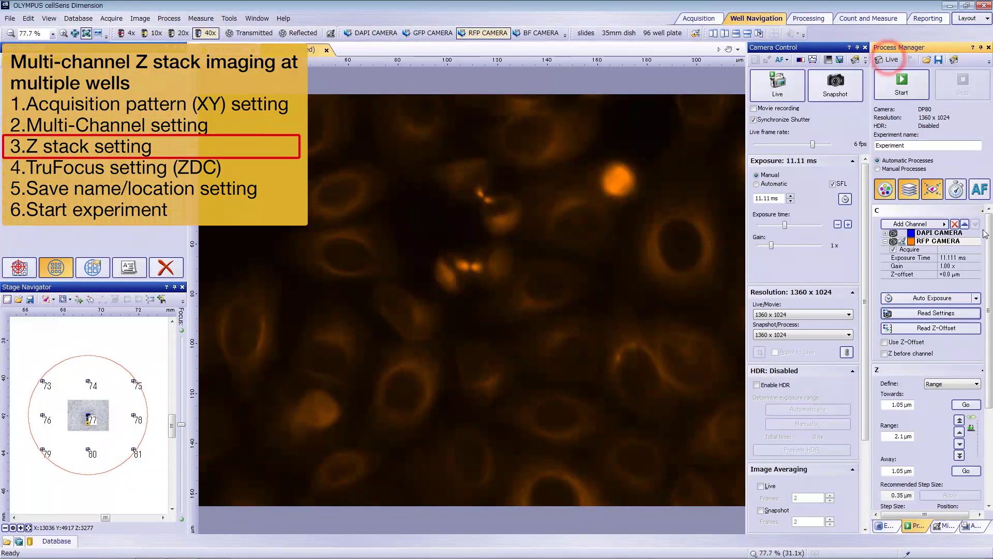
- Apply the recommended step size of 0.35 µm to the Z-stack and lock it
drag(990, 226, 989, 288)
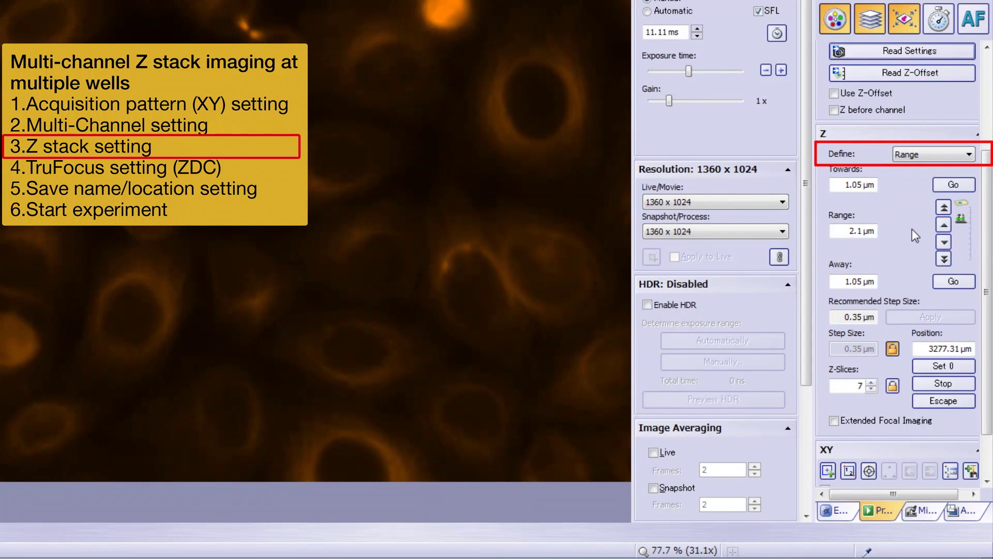
click(892, 347)
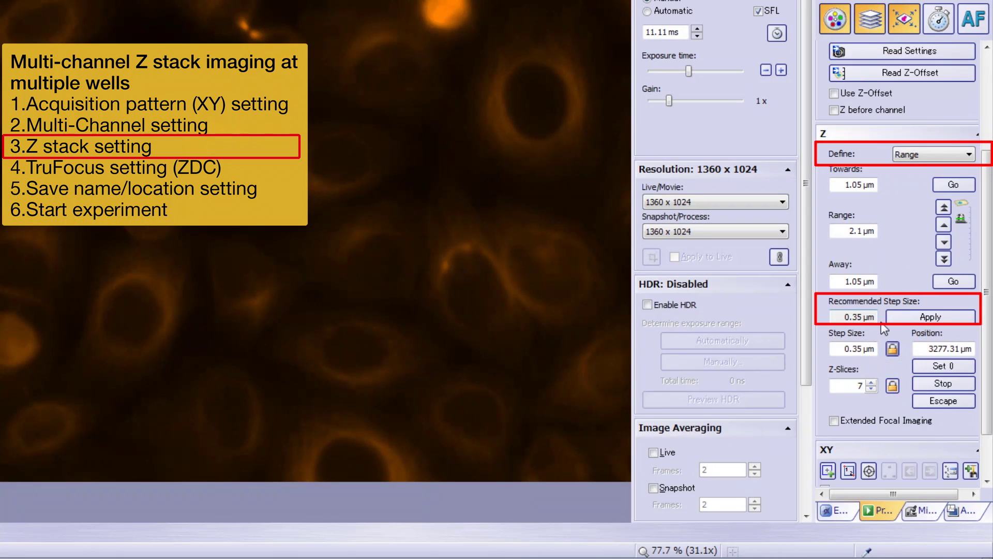
click(899, 316)
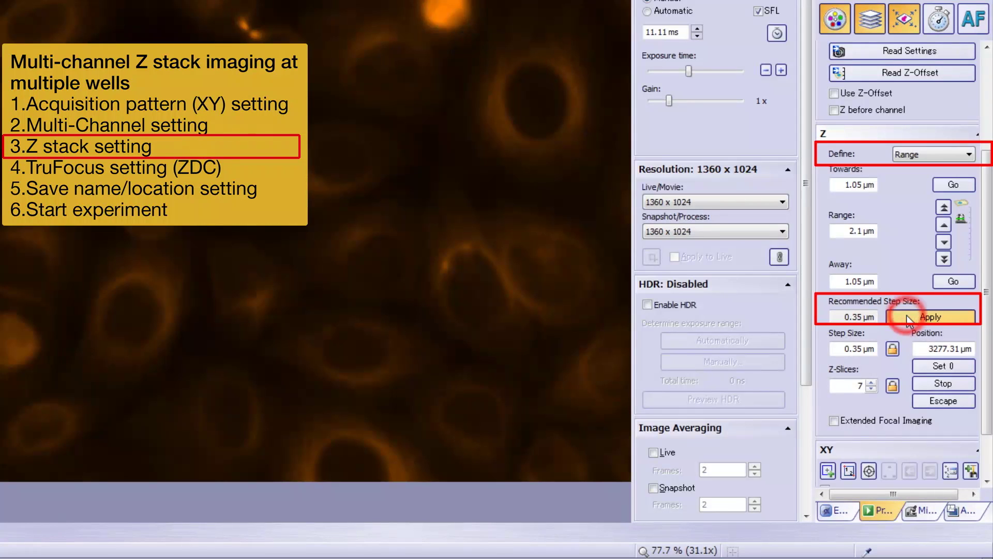
click(893, 349)
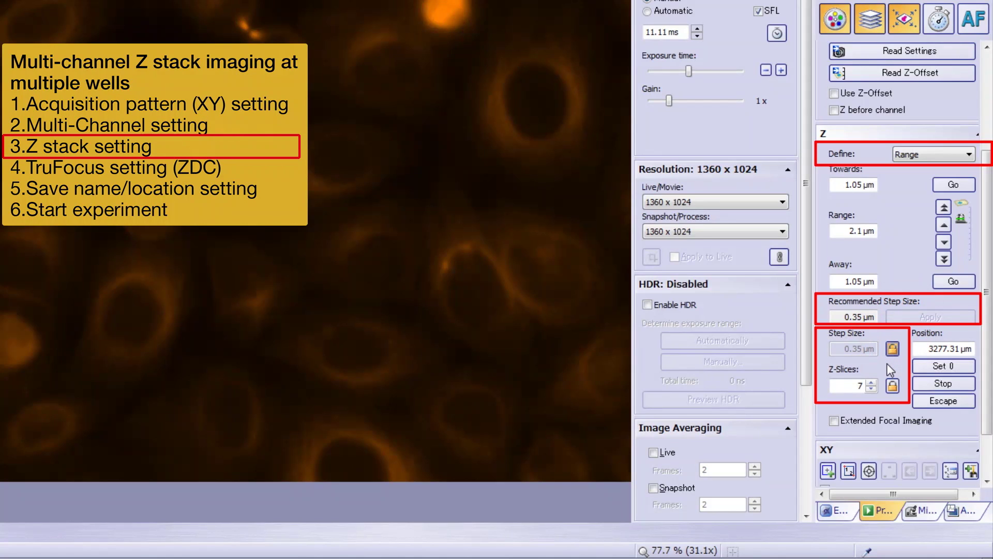
- Set the number of Z-slices to 5 and enable acquiring Z before channel
click(871, 389)
click(871, 389)
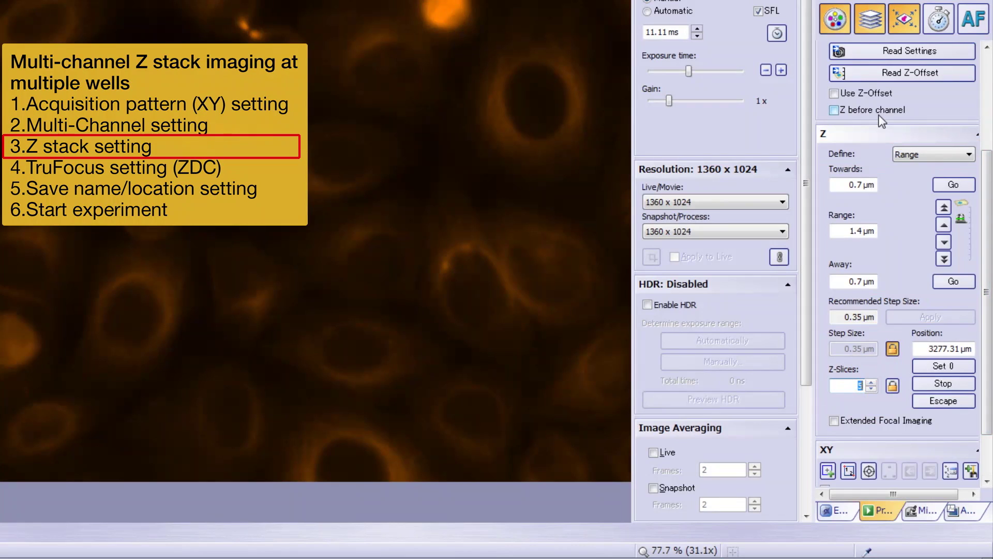
click(836, 109)
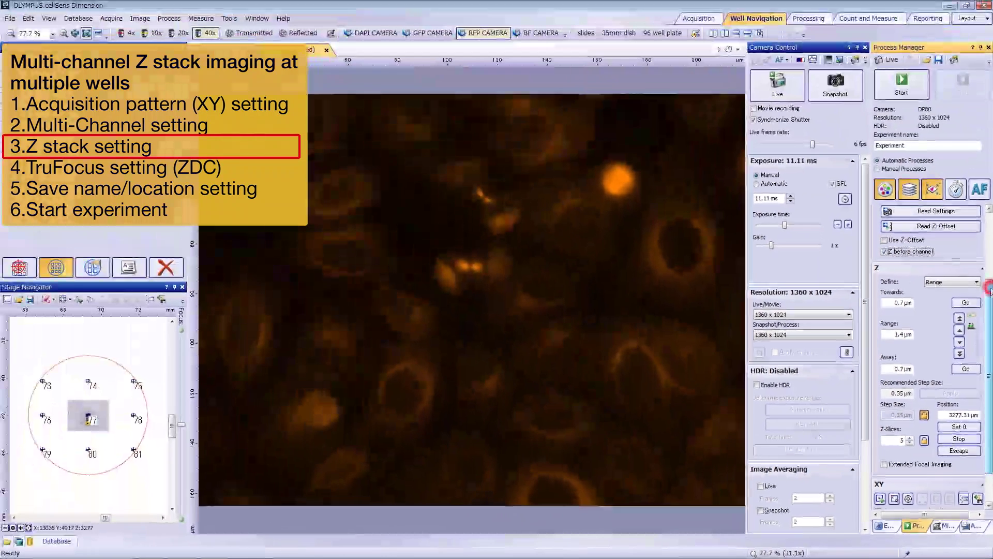
- Open the XY position list and select all positions from B4-1 to F8-9
drag(986, 158, 986, 207)
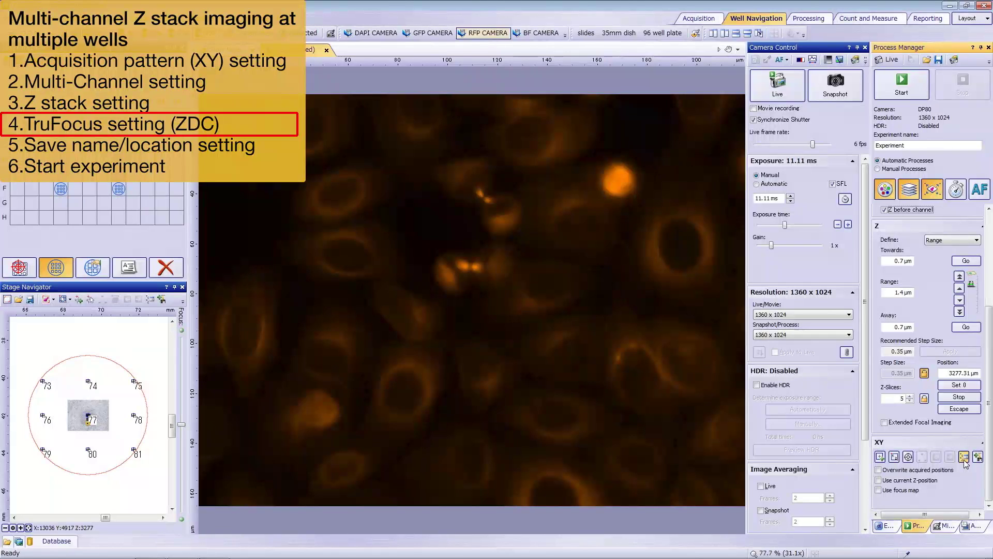
click(965, 457)
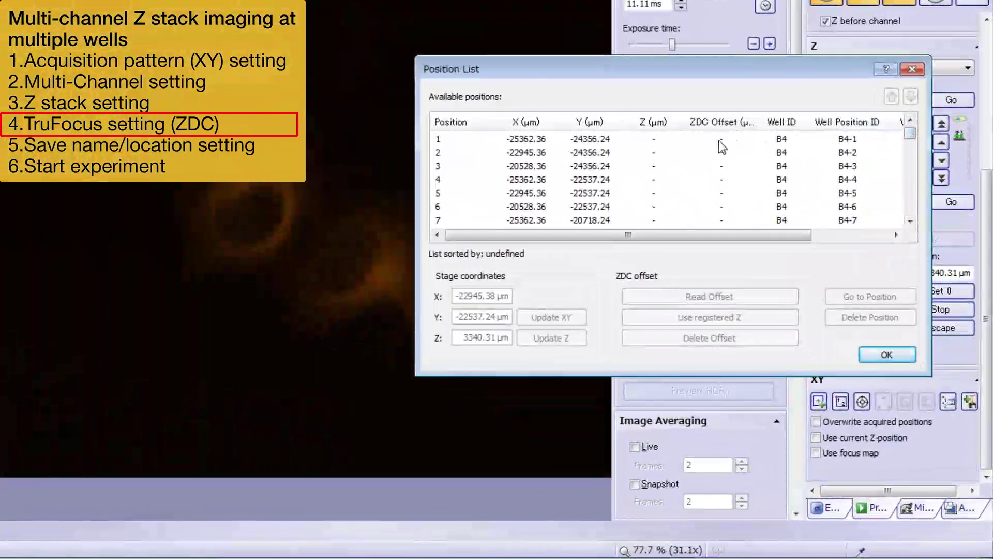
click(721, 137)
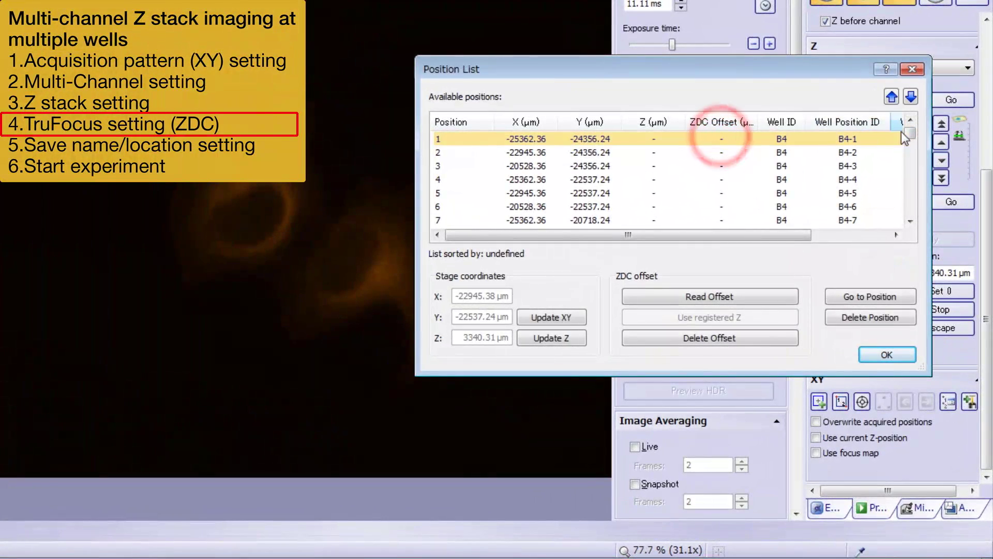
drag(909, 133, 911, 209)
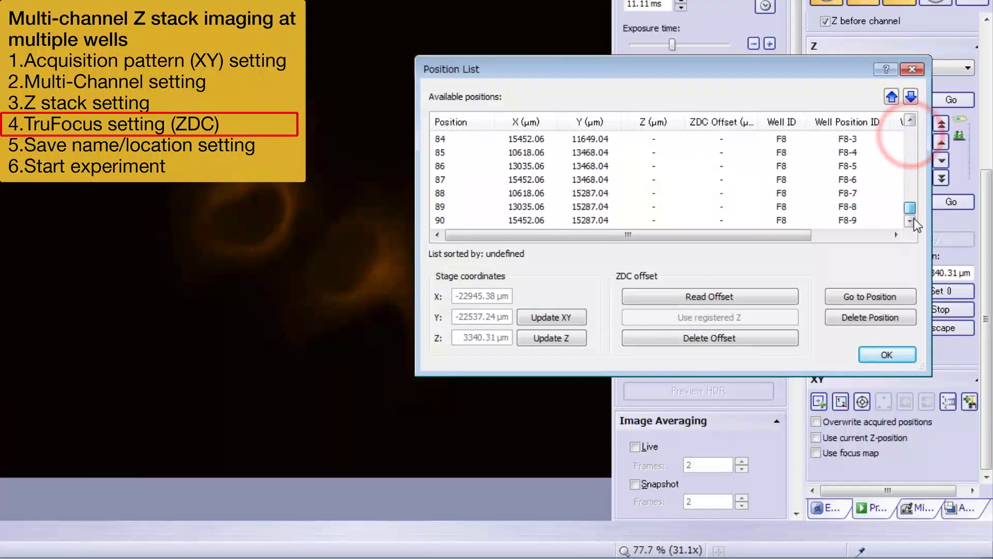
shift+click(838, 222)
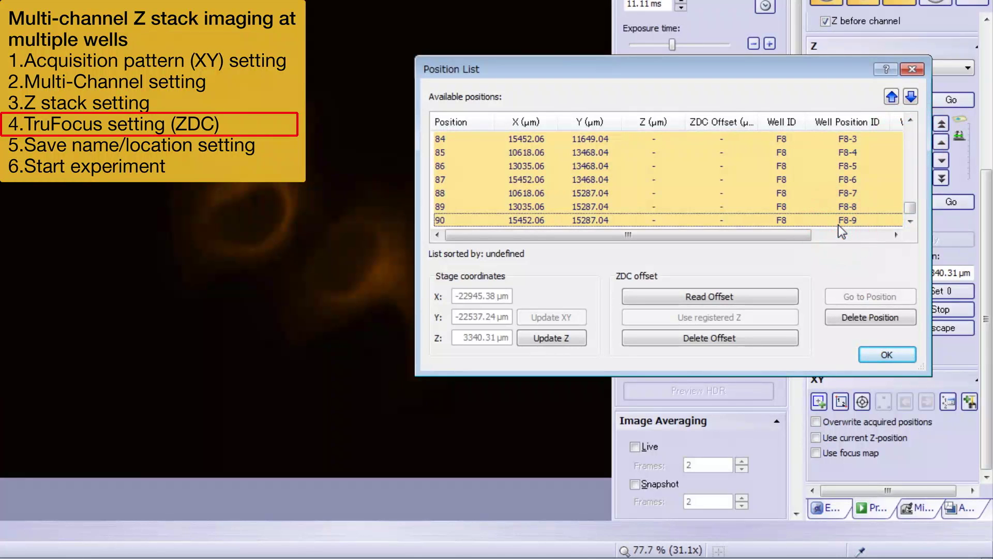
- Read the ZDC offset at the first position and apply it to all selected positions
click(769, 296)
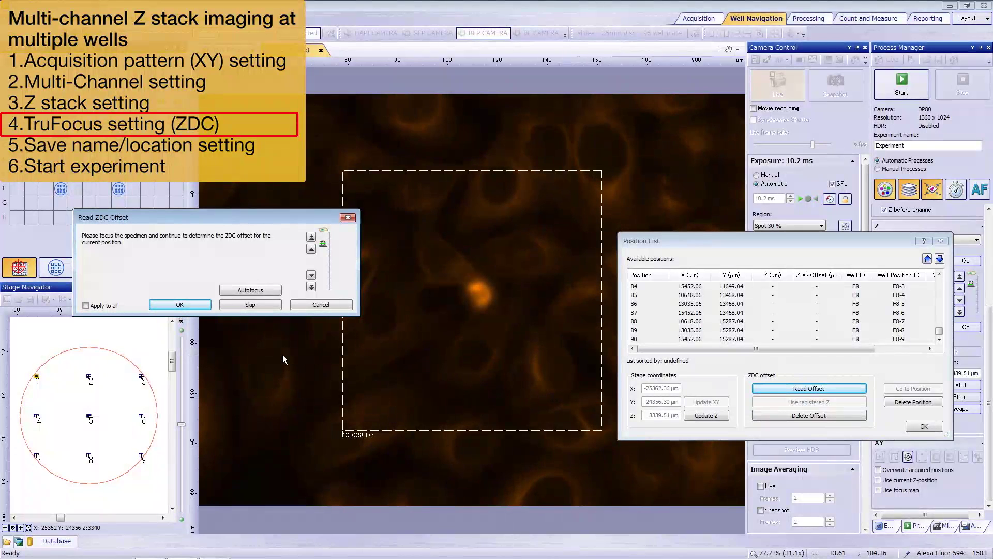
click(86, 305)
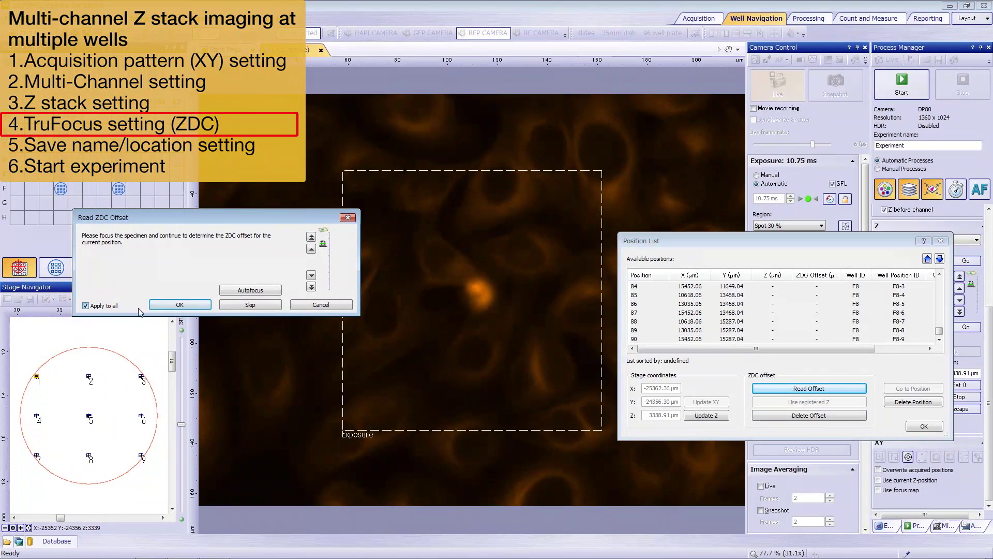
click(204, 310)
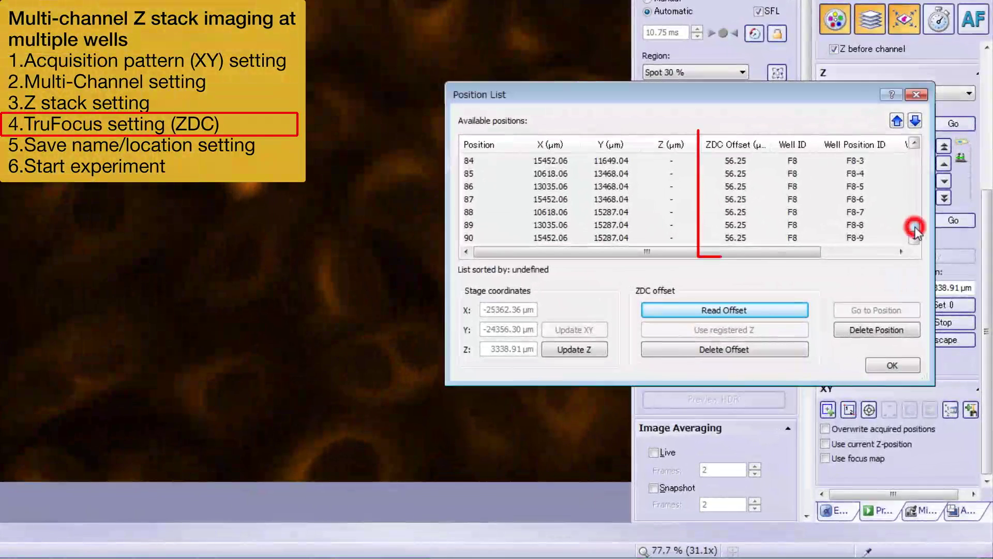
- Review the ZDC offsets down to the last well position, then close the position list
drag(938, 329, 942, 317)
drag(919, 206, 924, 231)
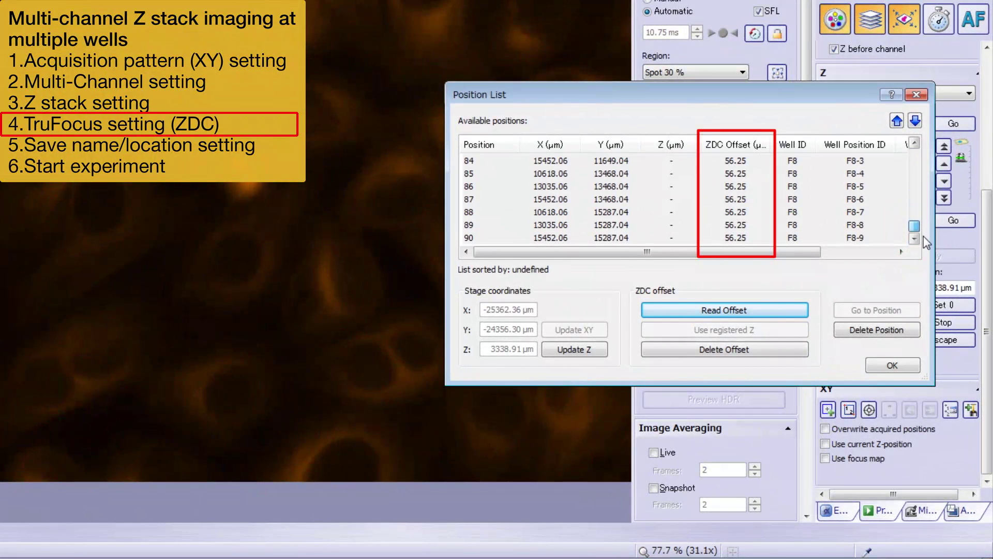
click(902, 364)
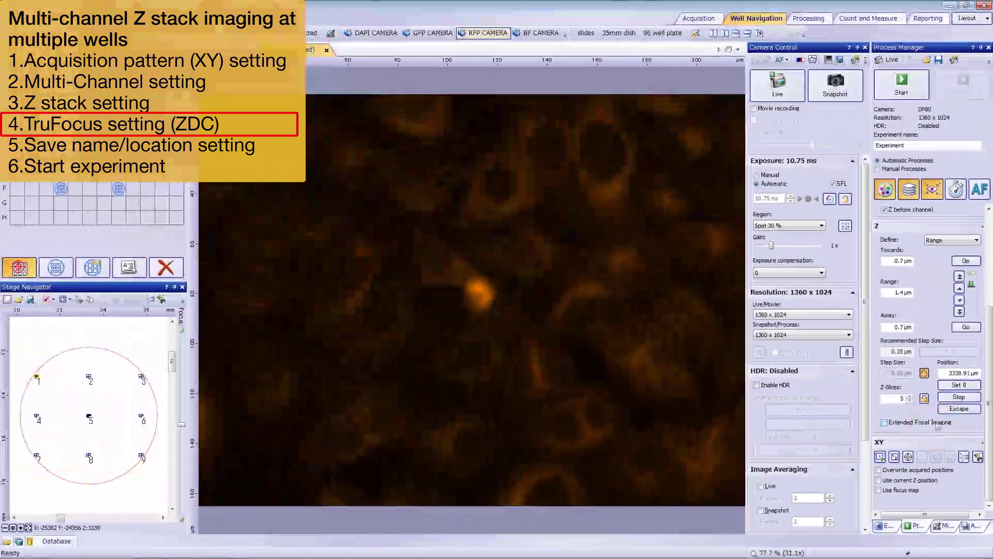
- Activate the autofocus process and enable Z-drift compensation for the experiment
click(977, 135)
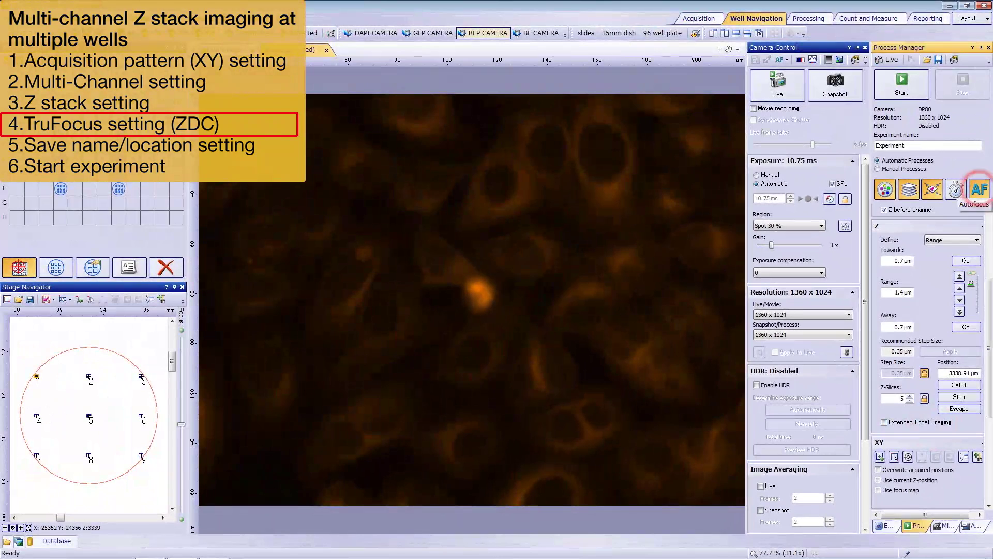
drag(989, 287, 990, 371)
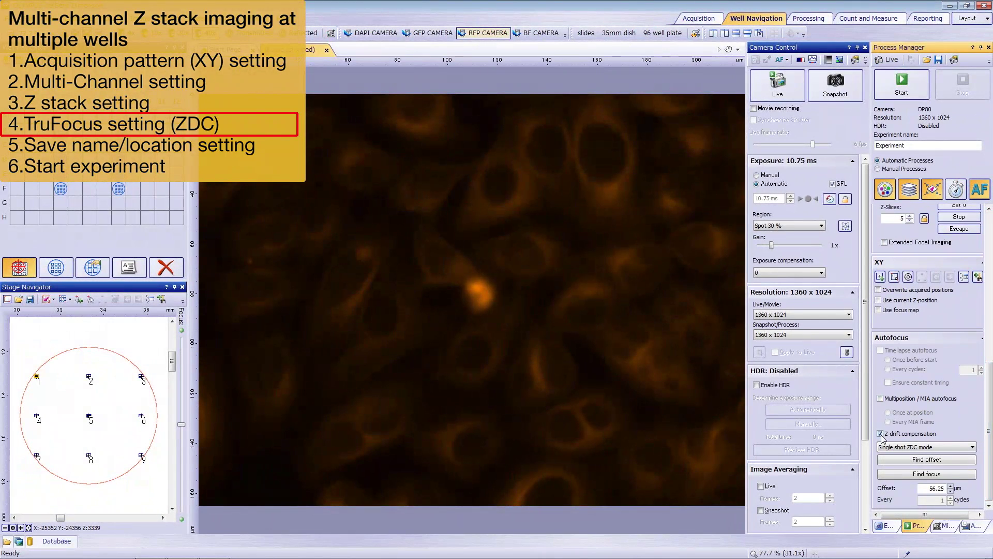
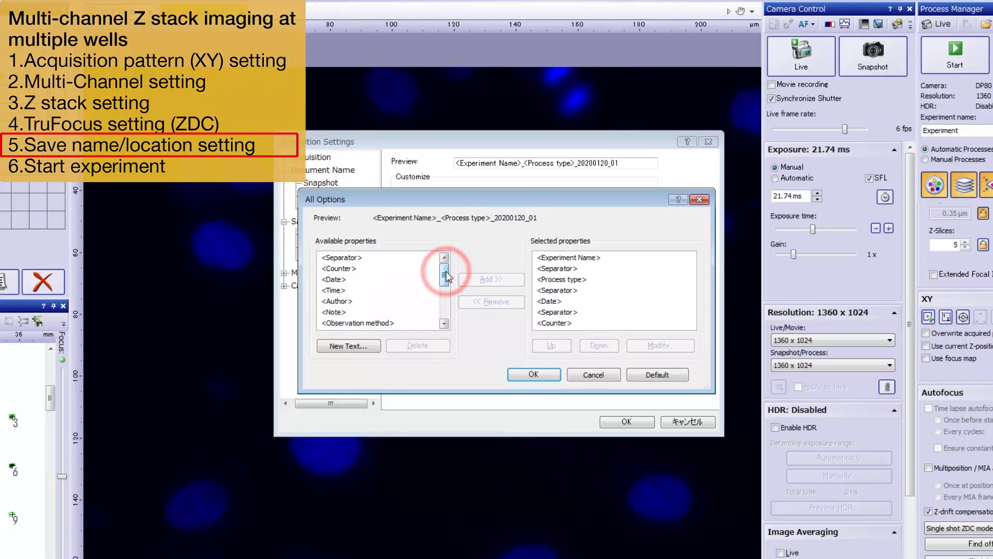
- Add the Well Position ID property to the experiment document name and place it directly after the date
drag(446, 274, 443, 313)
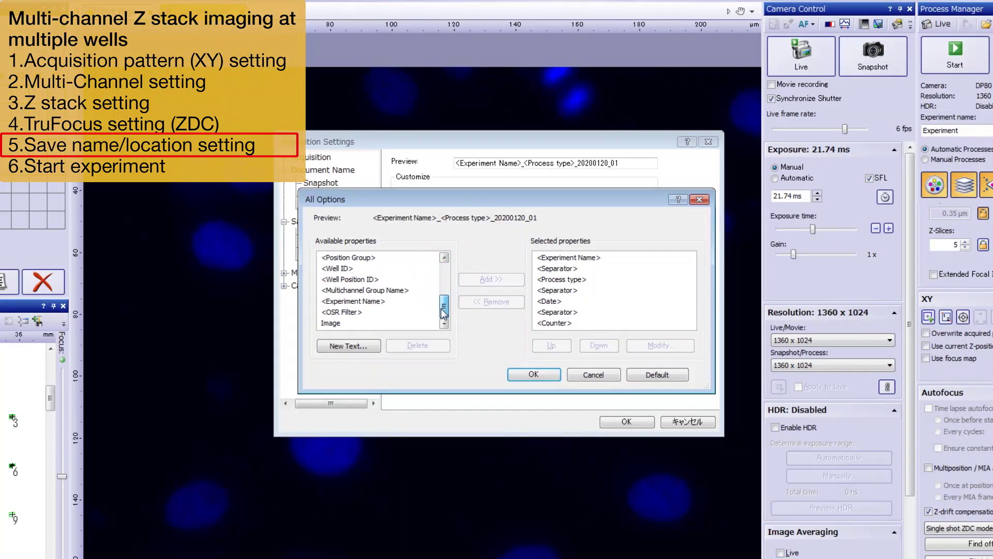
click(350, 280)
click(483, 278)
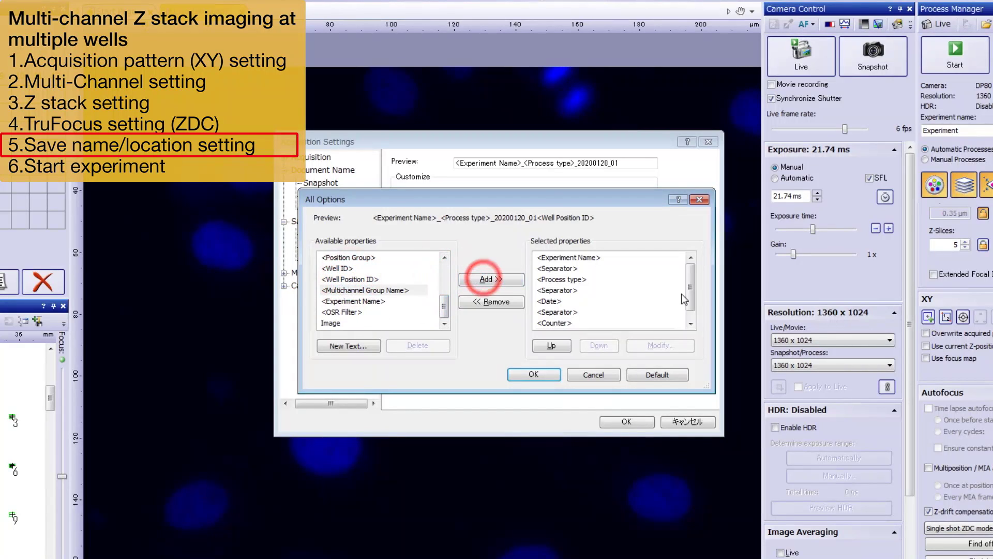
drag(690, 279, 691, 288)
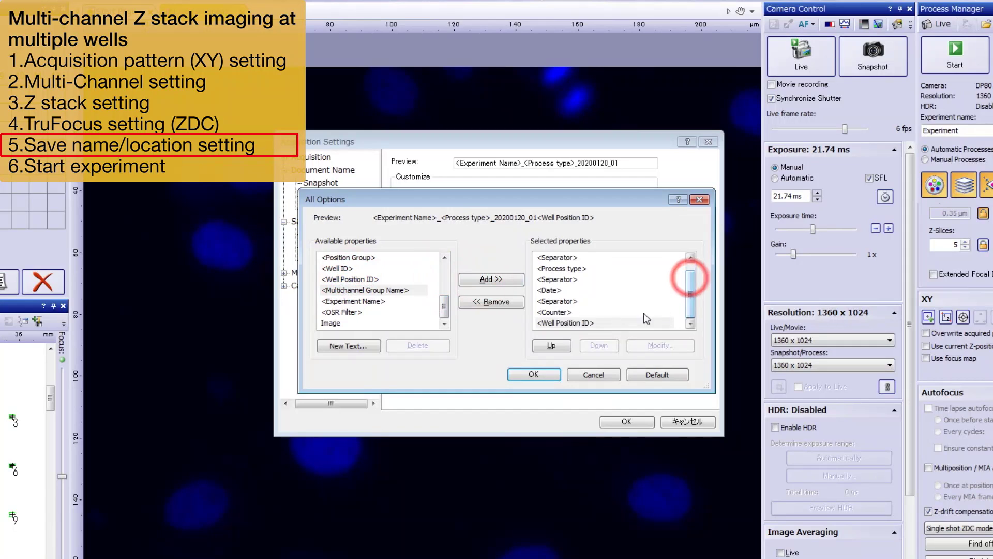
click(551, 345)
click(551, 345)
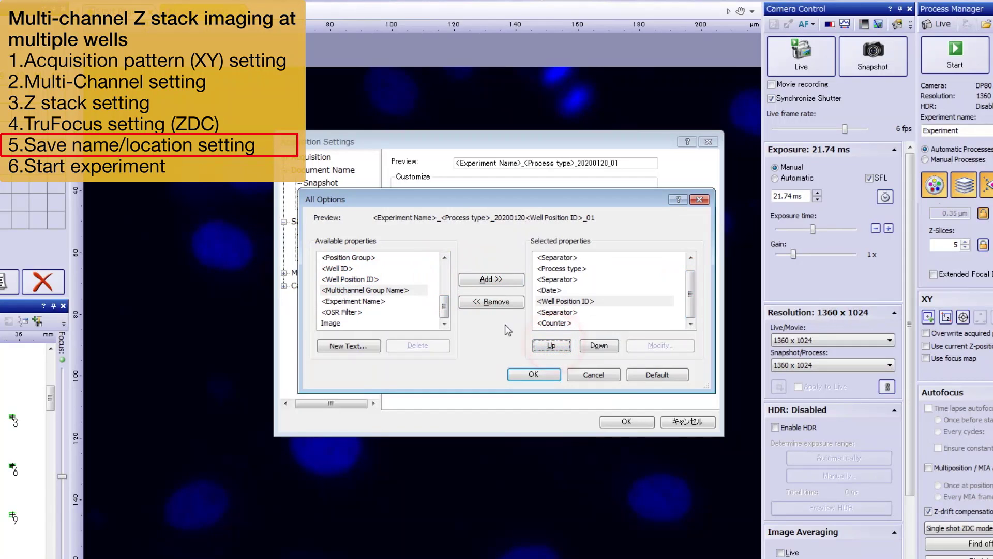
- Insert a separator between the date and the Well Position ID and confirm the naming options
drag(446, 307, 444, 272)
click(339, 257)
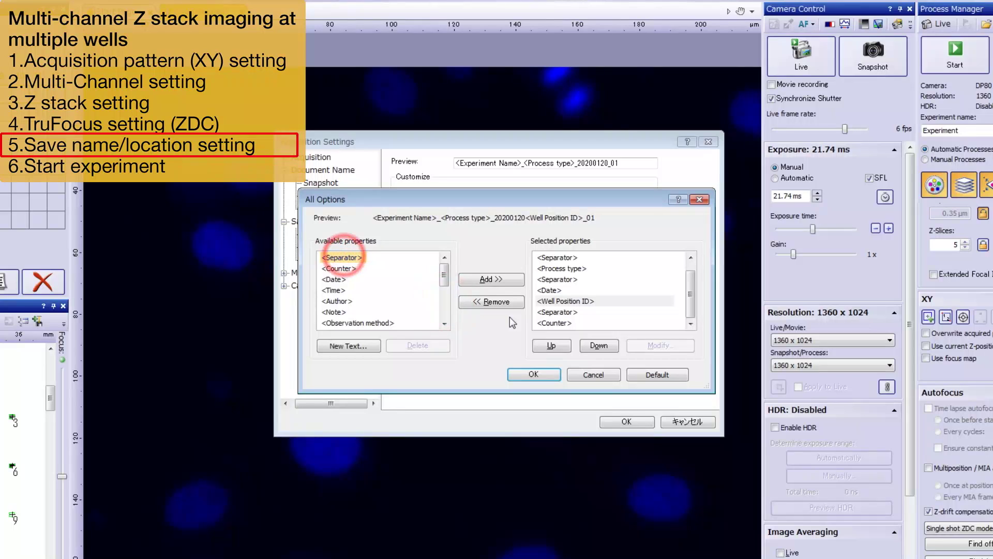
click(489, 280)
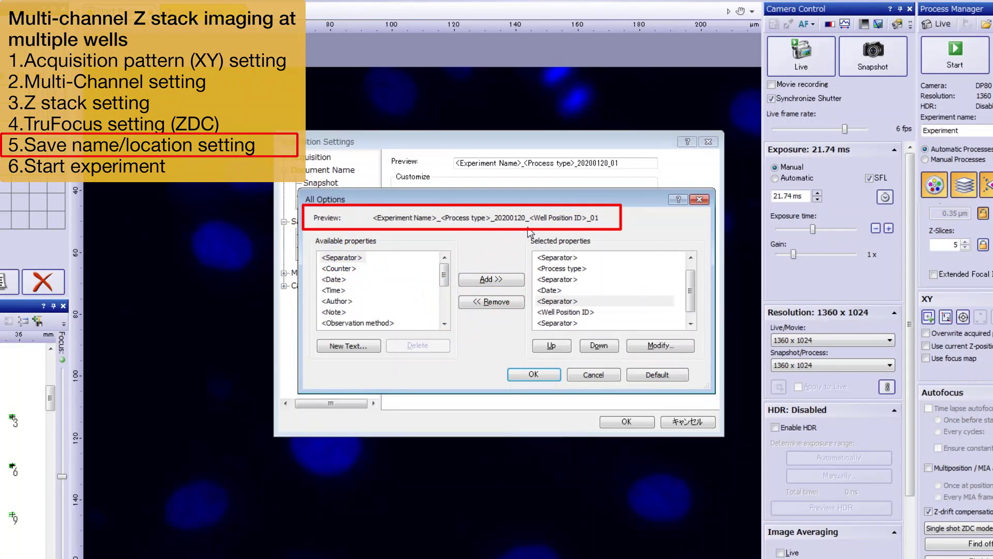
click(533, 375)
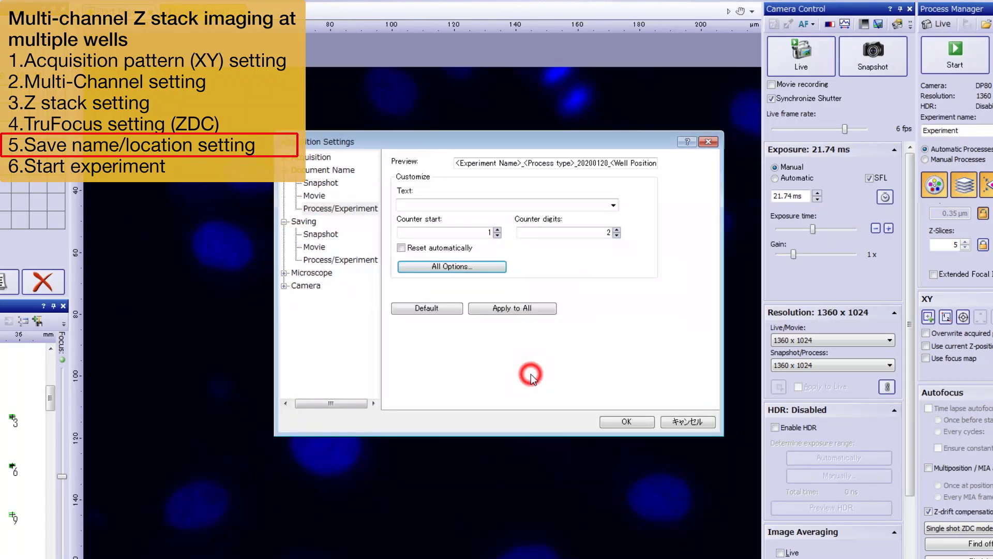
- Enable automatic reset of the document name counter and open the saving settings for Process/Experiment
click(401, 247)
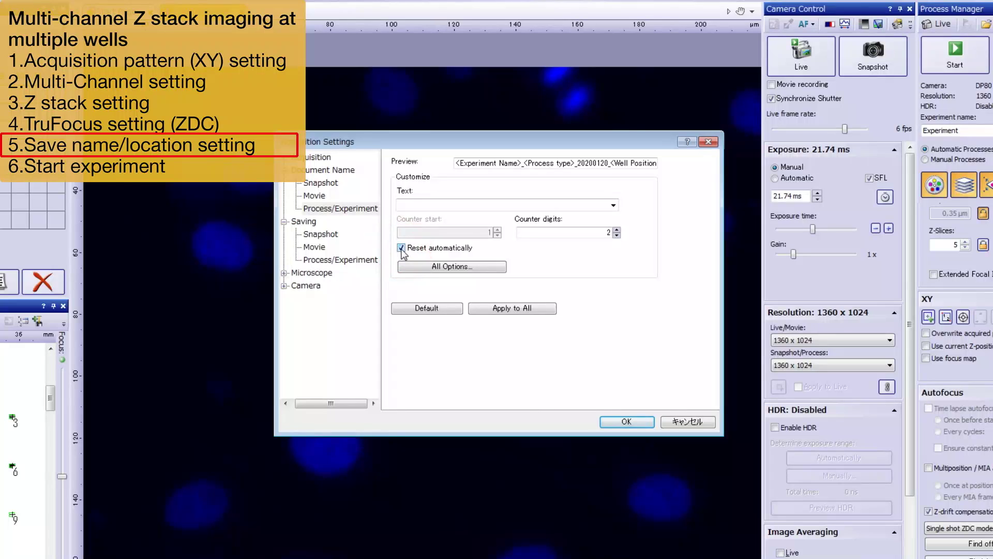
click(366, 261)
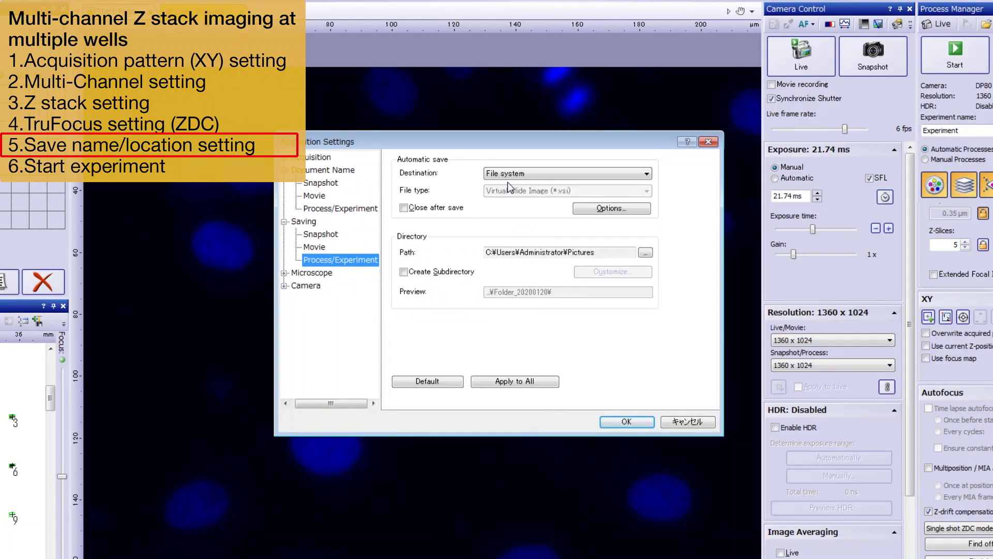
- Keep File system as the automatic save destination for experiments and enable subdirectory creation
click(646, 175)
click(645, 174)
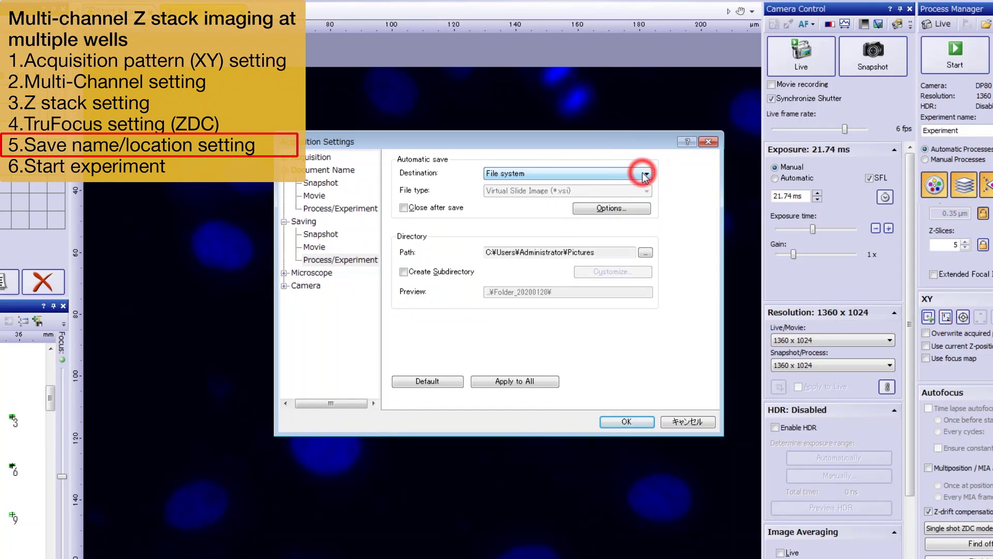
click(404, 272)
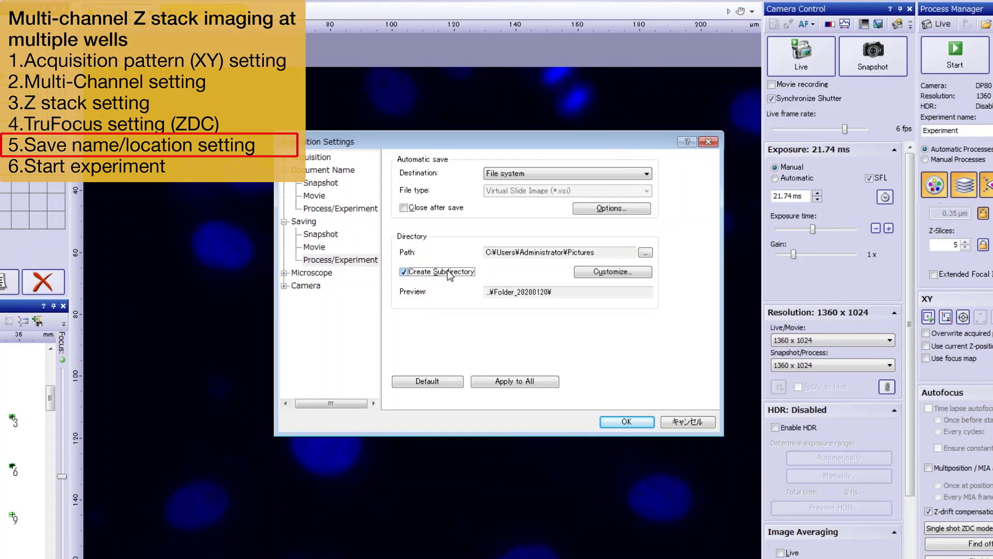
- Customize the subdirectory name by changing the Folder text to "Well A" and confirm the naming
click(594, 274)
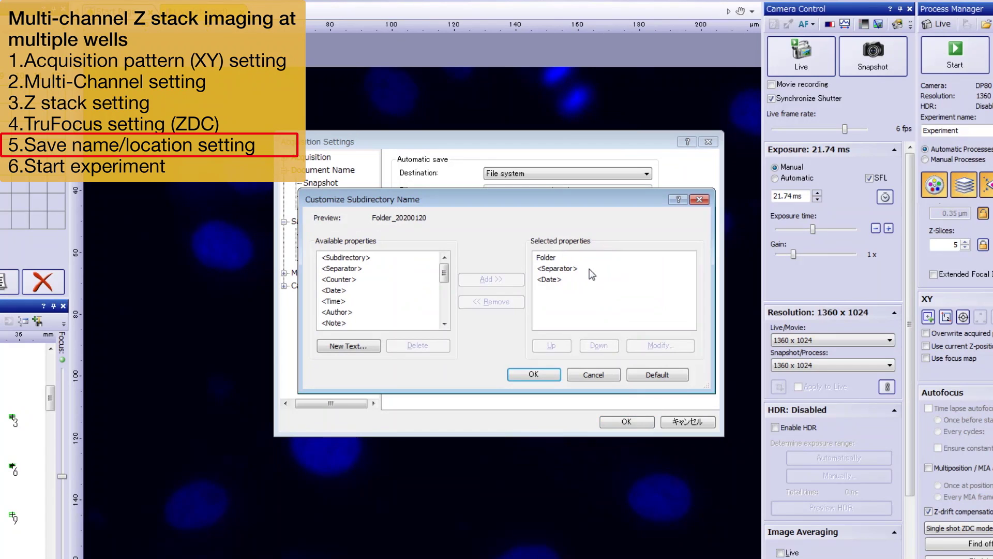
click(549, 258)
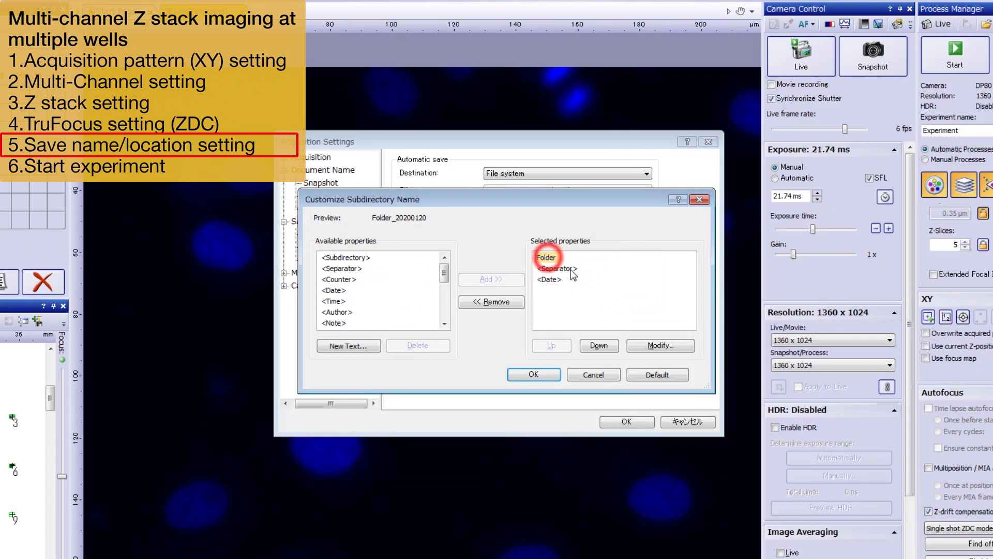
click(652, 345)
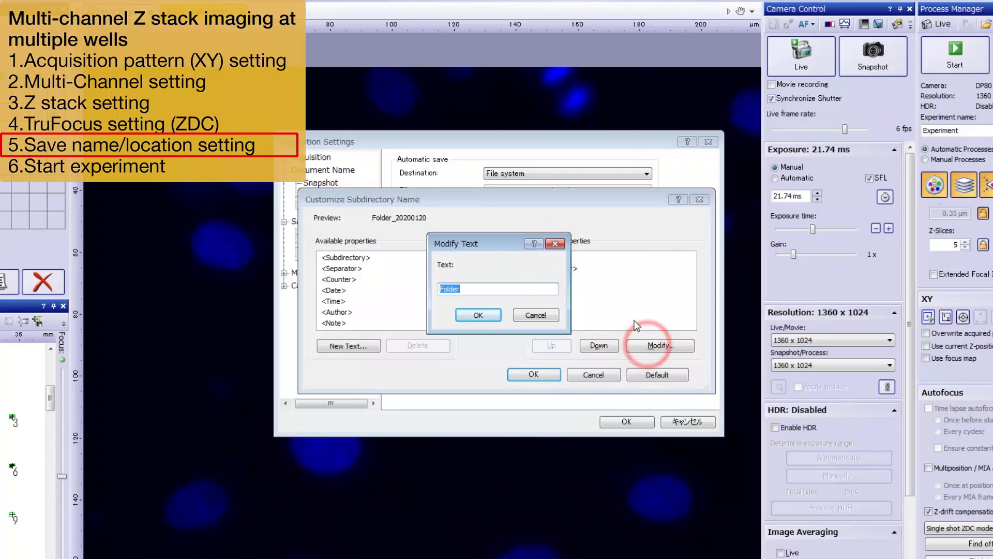
text(Well A)
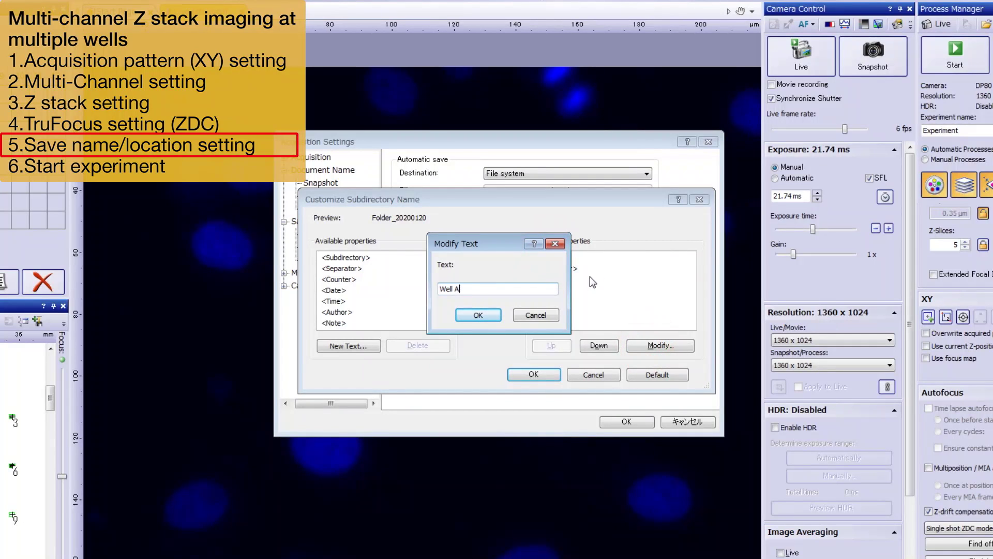
click(481, 316)
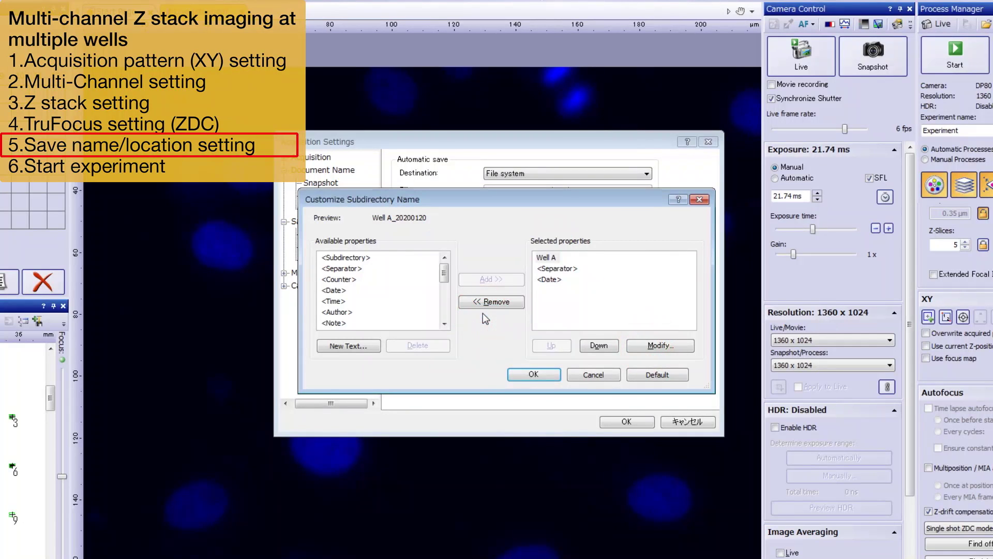
click(519, 379)
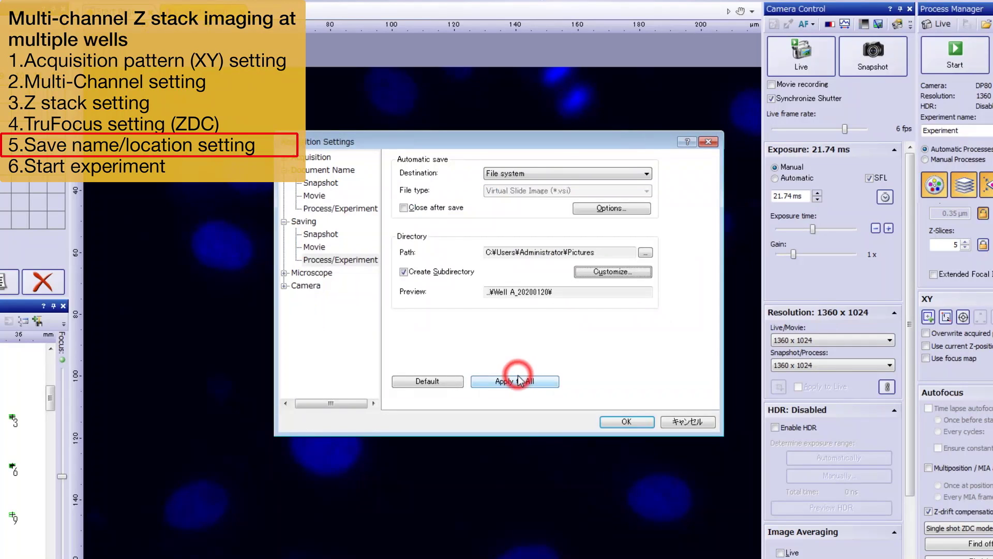
- Enable Close after save, confirming the acquisition settings, and start the experiment
click(405, 209)
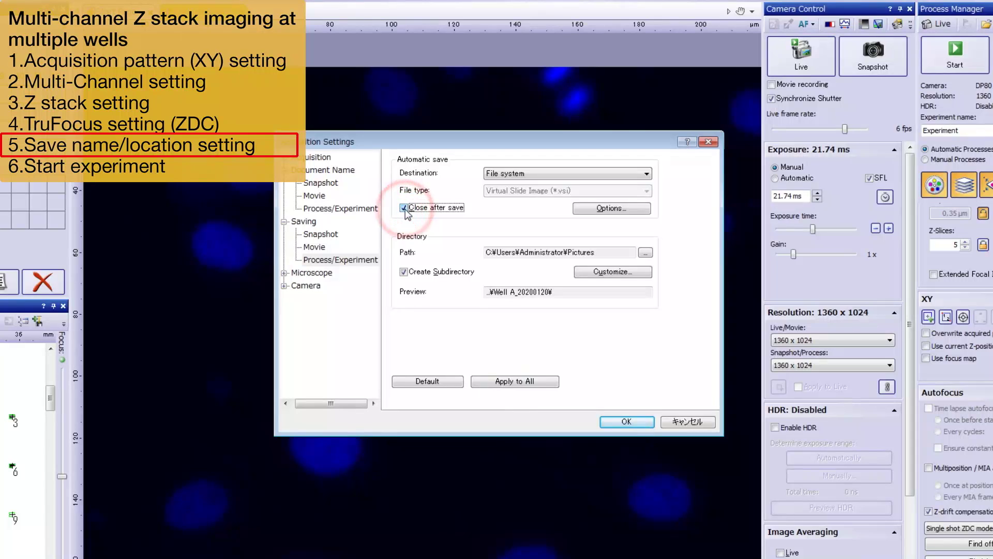
click(641, 423)
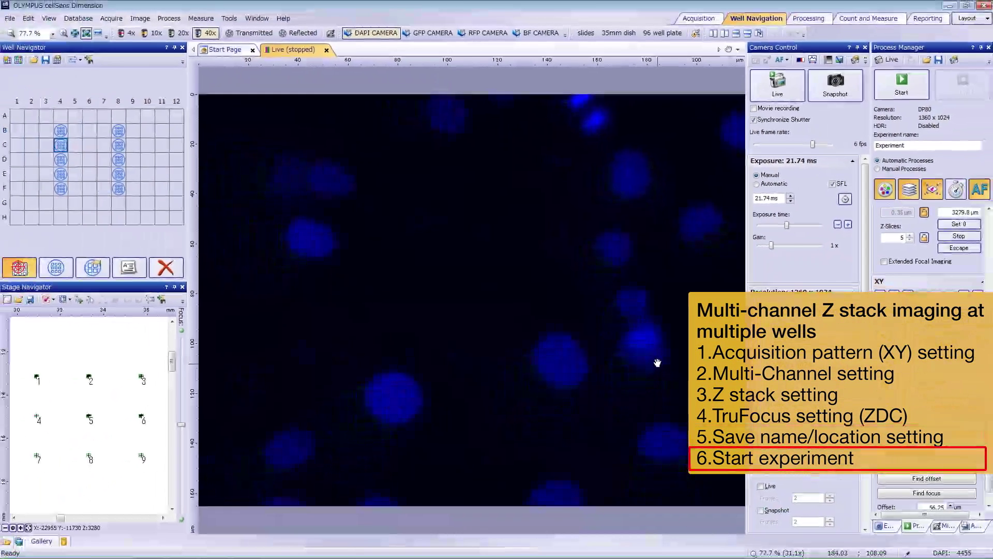
click(640, 422)
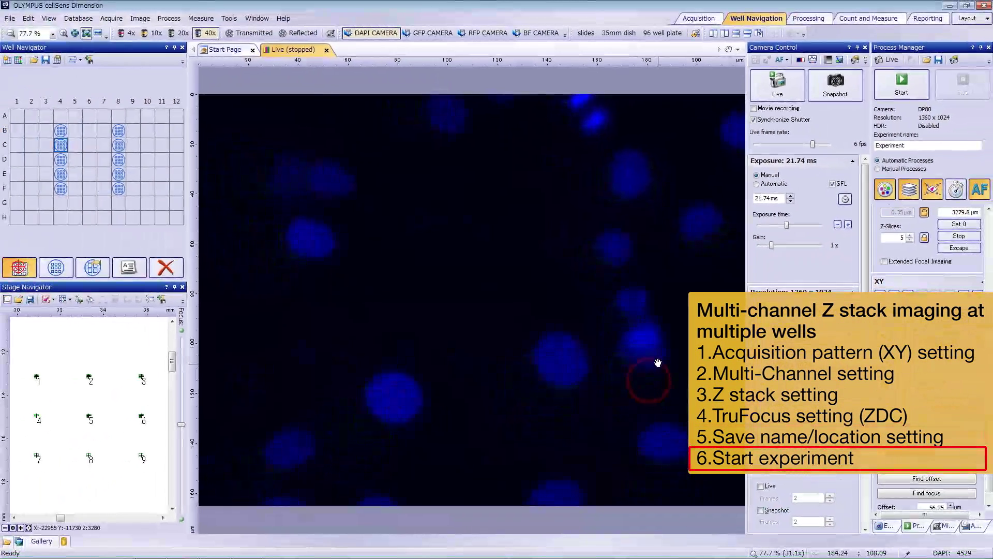
click(919, 92)
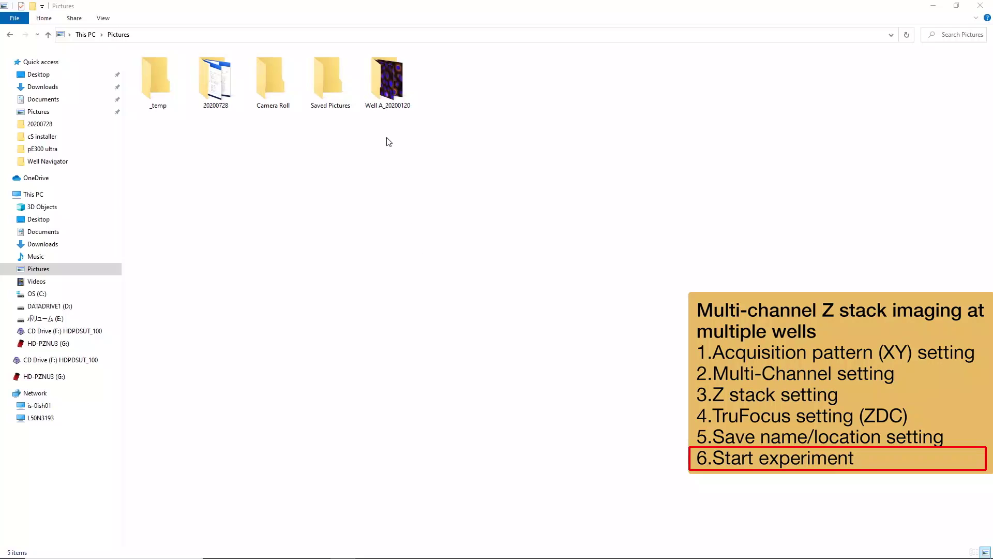
- In File Explorer, open the Well A_20200120 folder and browse its saved experiment images as extra large icons
double_click(384, 94)
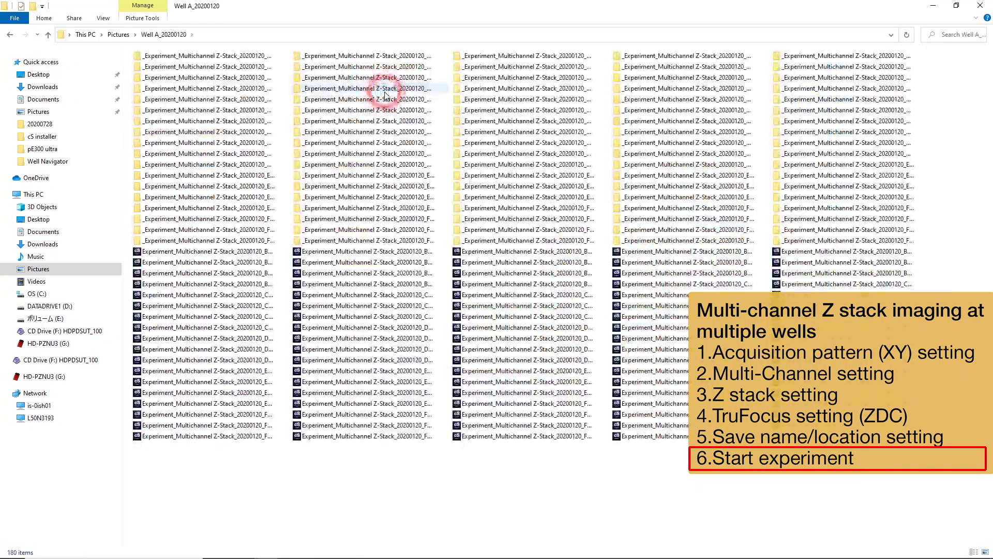
drag(154, 459, 811, 255)
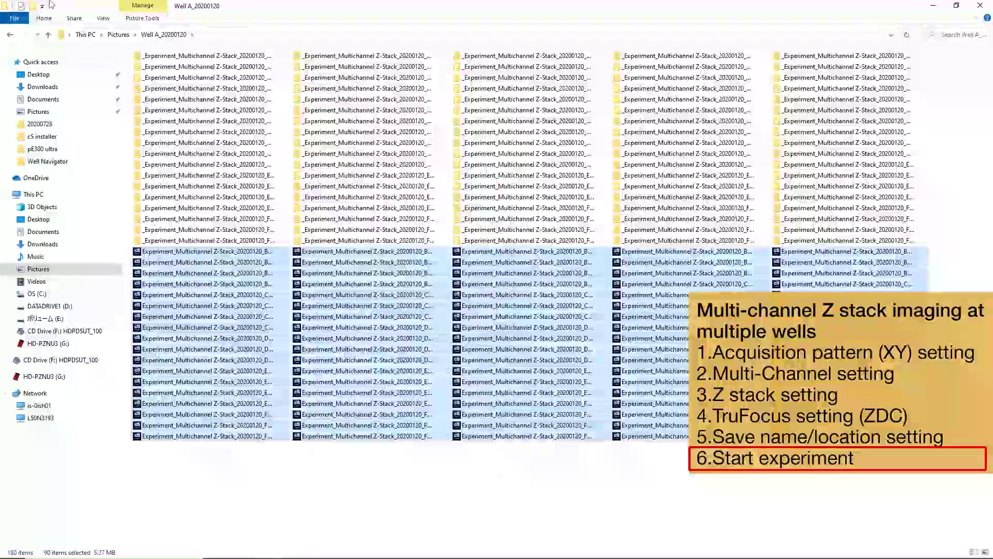
click(103, 18)
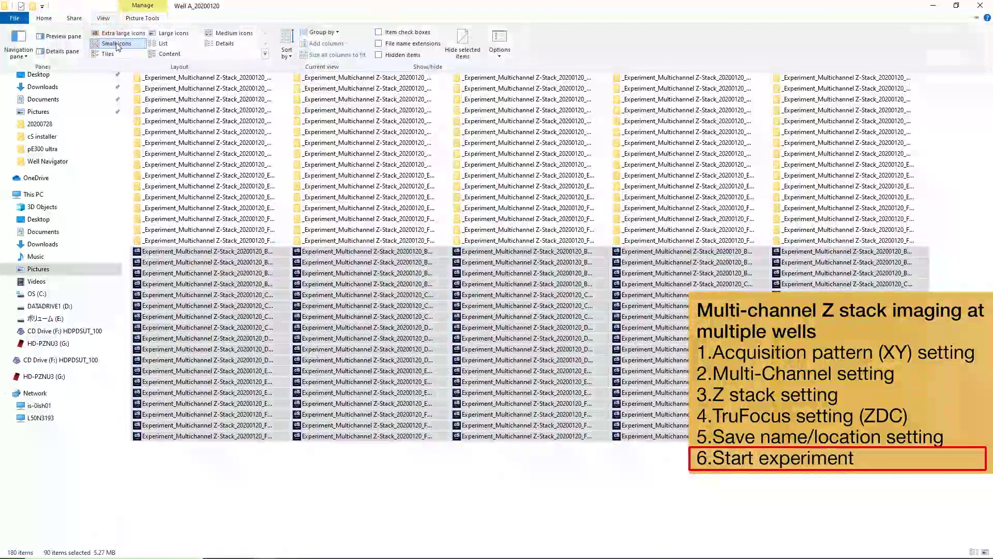
click(118, 34)
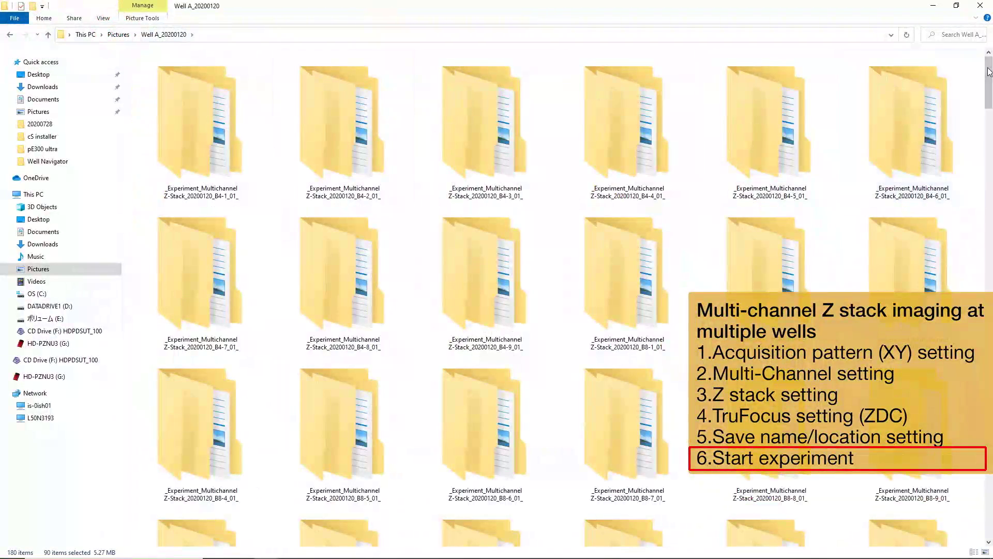
drag(989, 70, 989, 455)
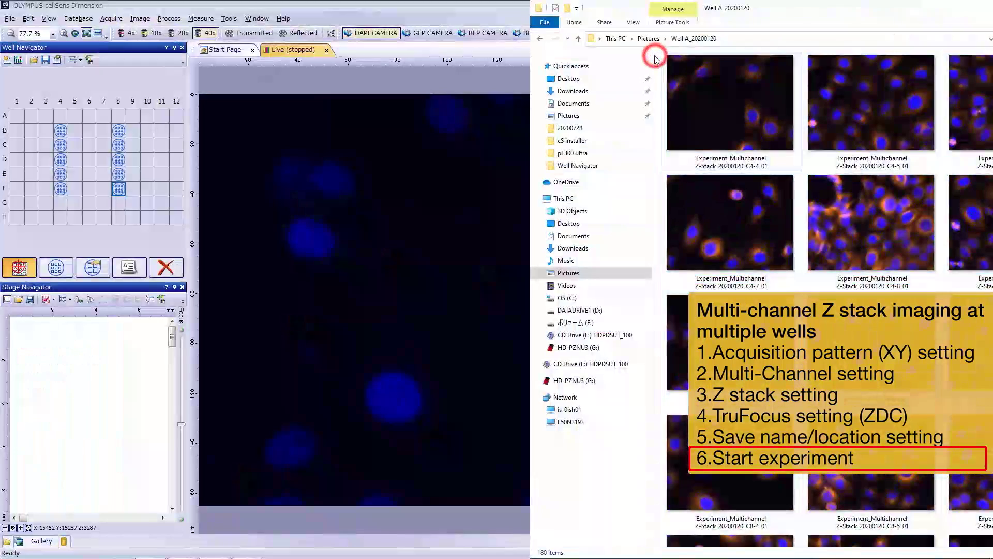
- Select the nine experiment images from C4-4 to C8-3 in the folder and load them into cellSens
drag(655, 58, 988, 311)
drag(748, 96, 508, 218)
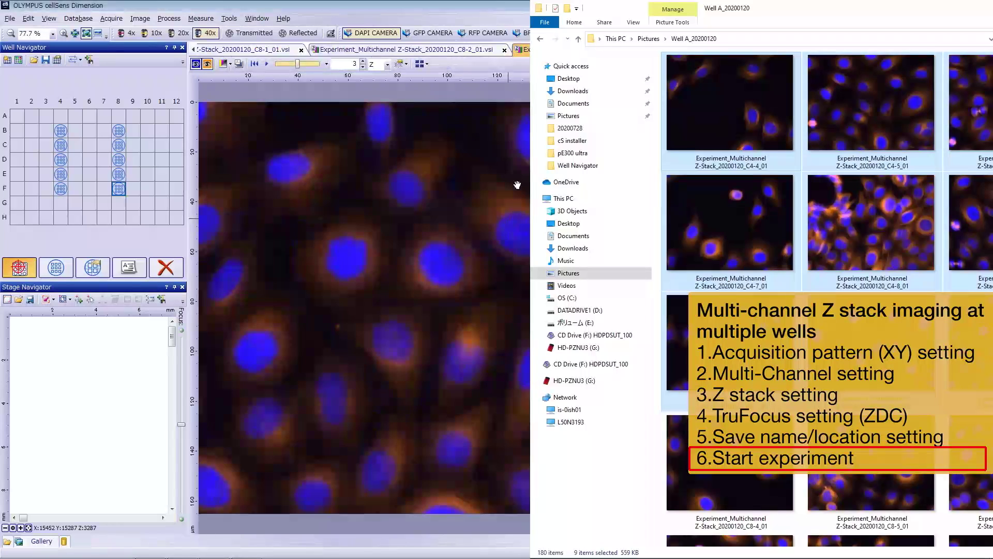
click(479, 7)
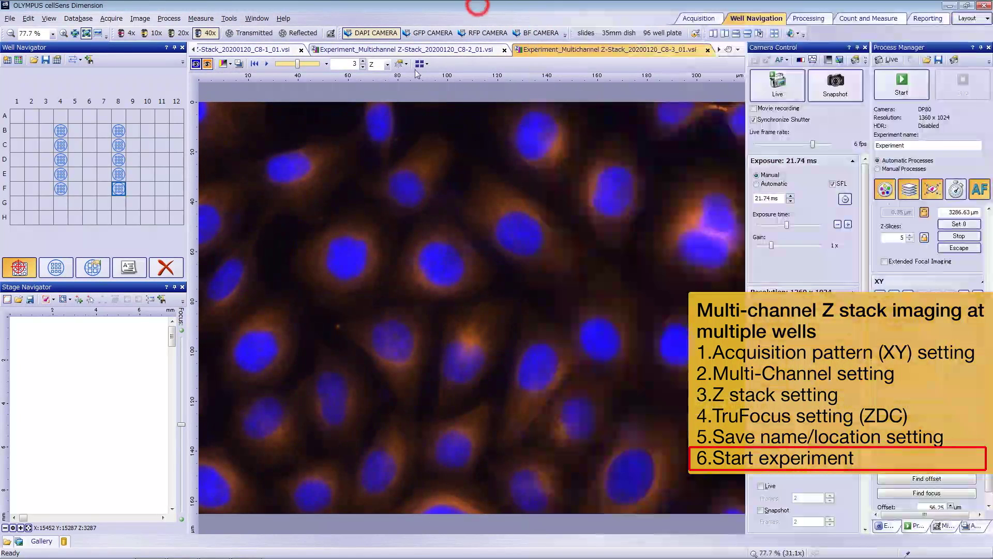
- Examine the loaded experiment images one after another in the Gallery, from C8-1 through C4-7
click(37, 541)
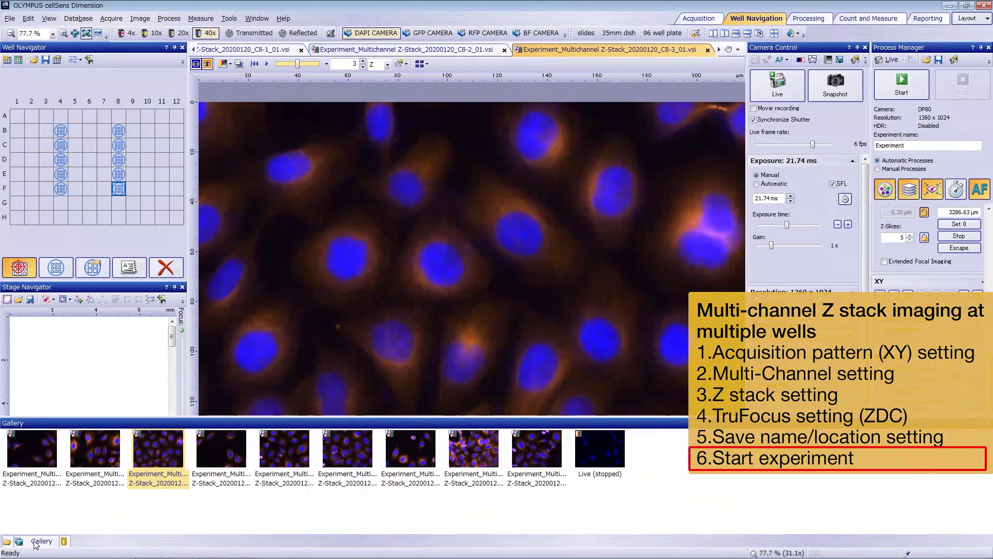
click(32, 455)
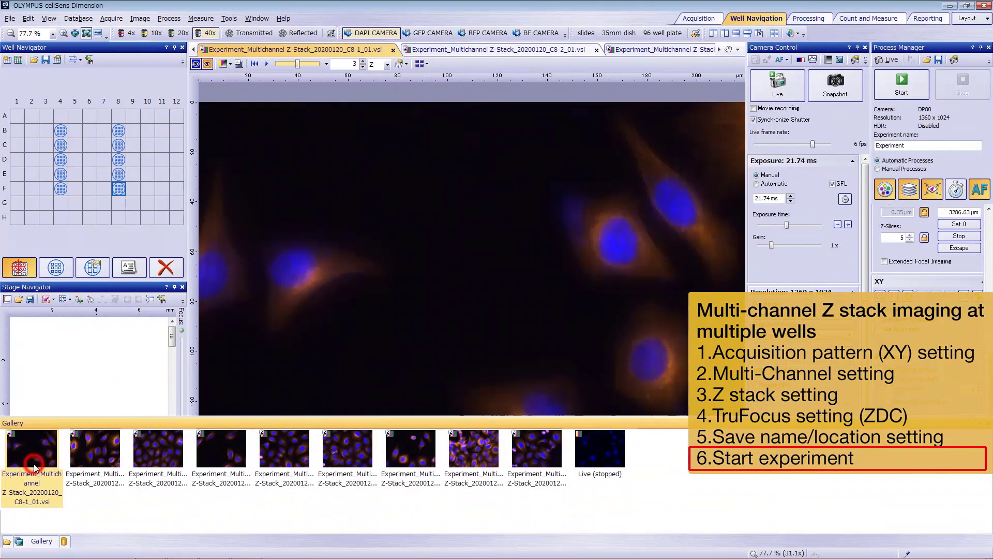
click(97, 465)
click(158, 450)
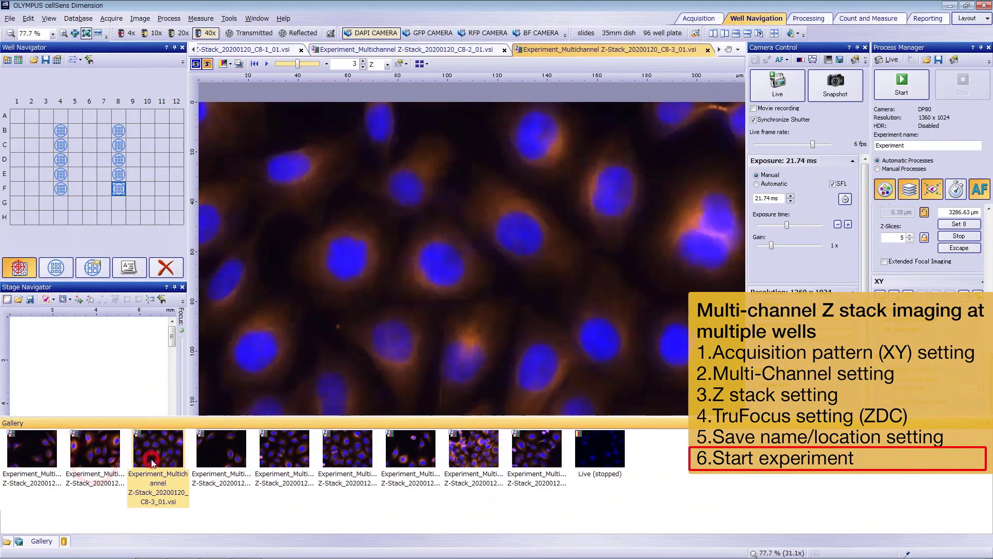
click(227, 454)
click(290, 452)
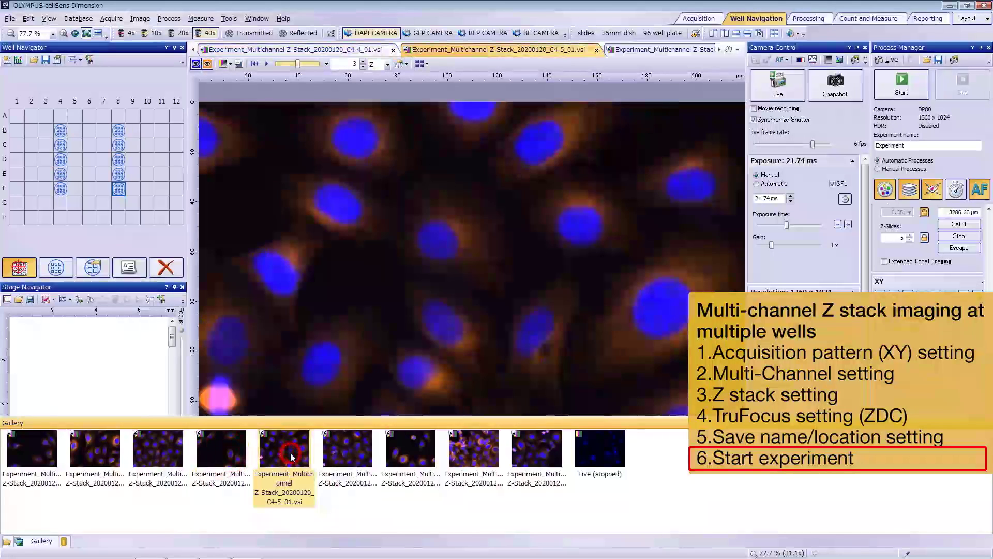
click(337, 453)
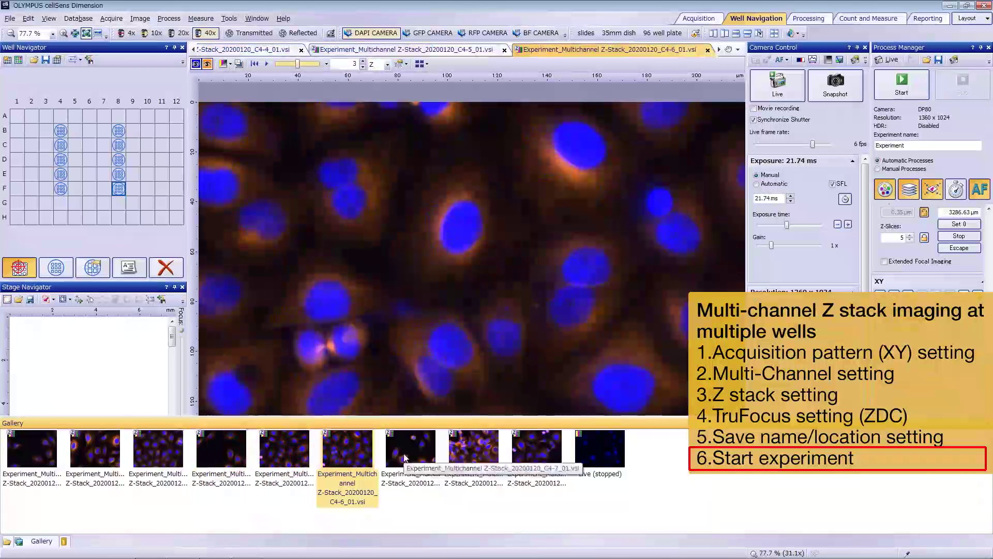
click(405, 455)
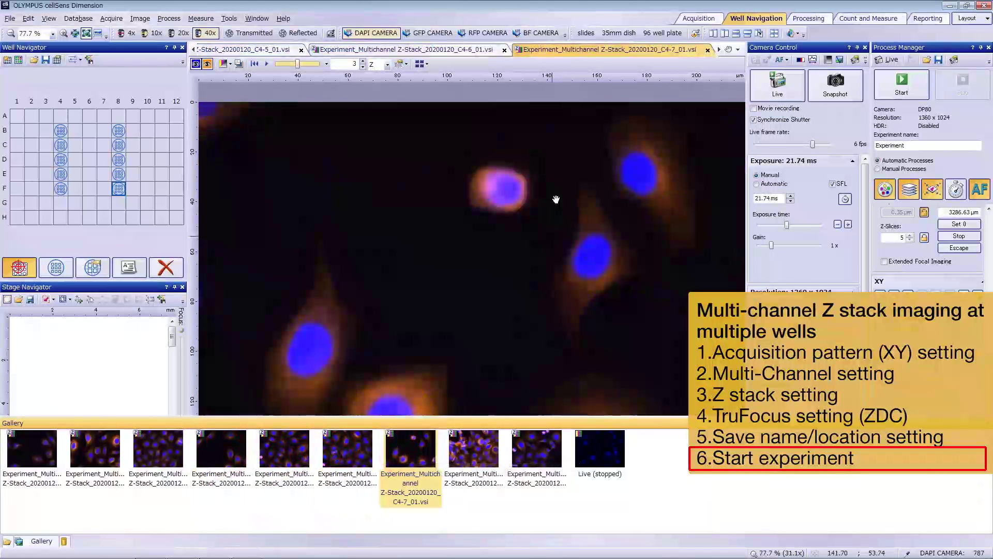
click(574, 51)
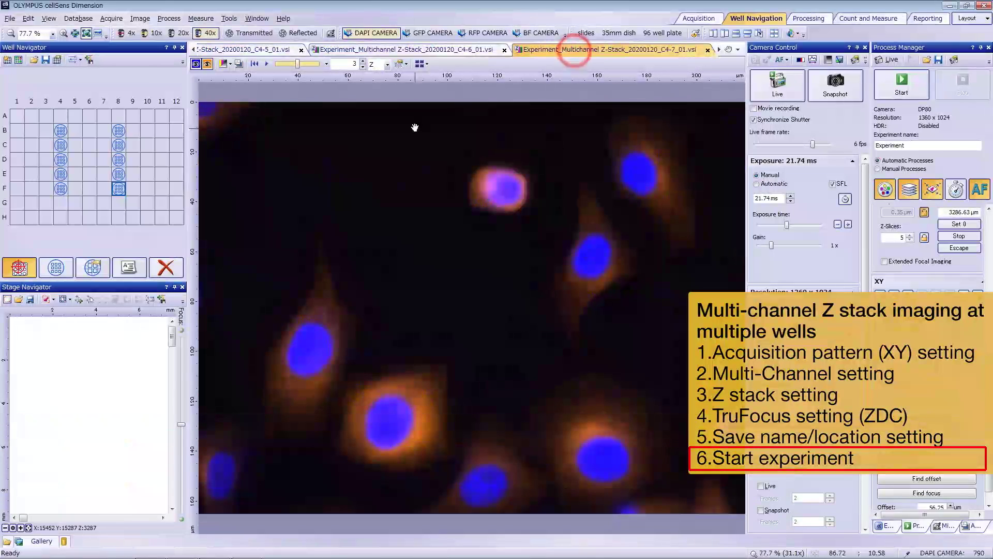